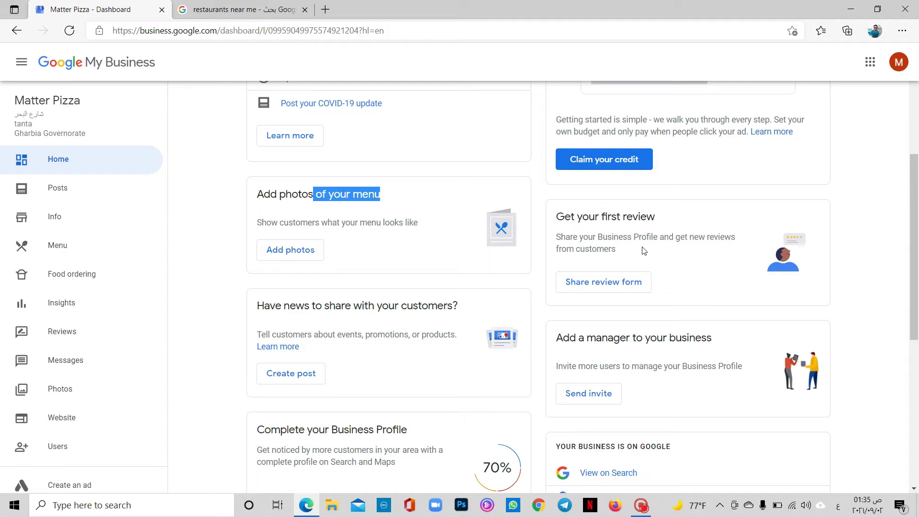
# Step: View the Matter Pizza business on Google Search and examine its listing's name, service options, hours, questions and reviews
pyautogui.scroll(-3, 637, 287)
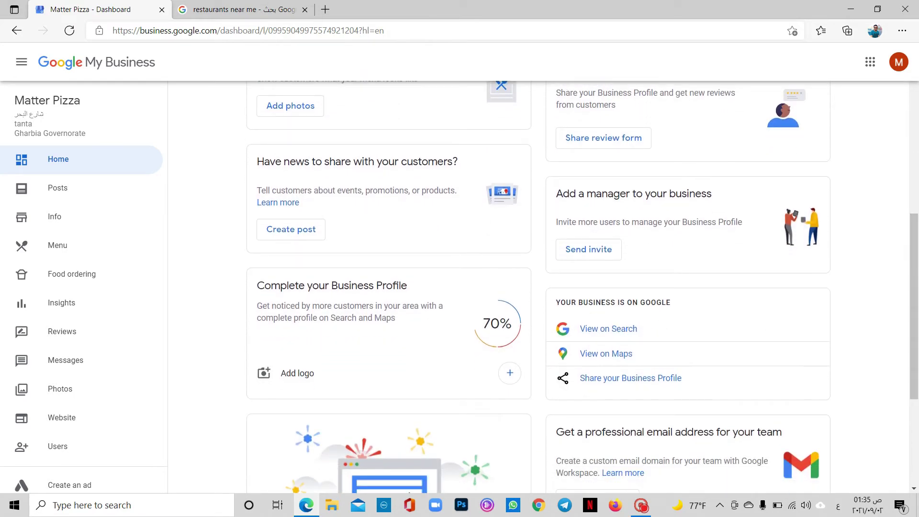
pyautogui.click(612, 334)
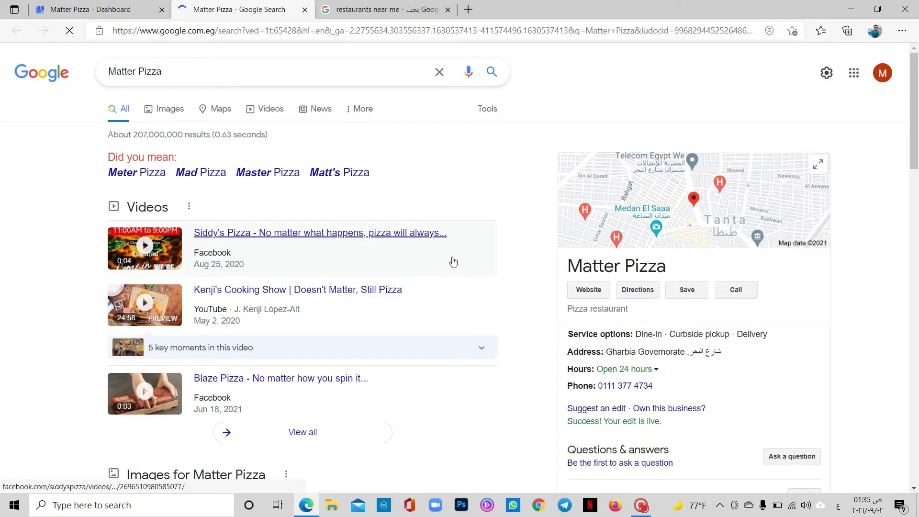
pyautogui.moveTo(677, 273); pyautogui.dragTo(614, 266)
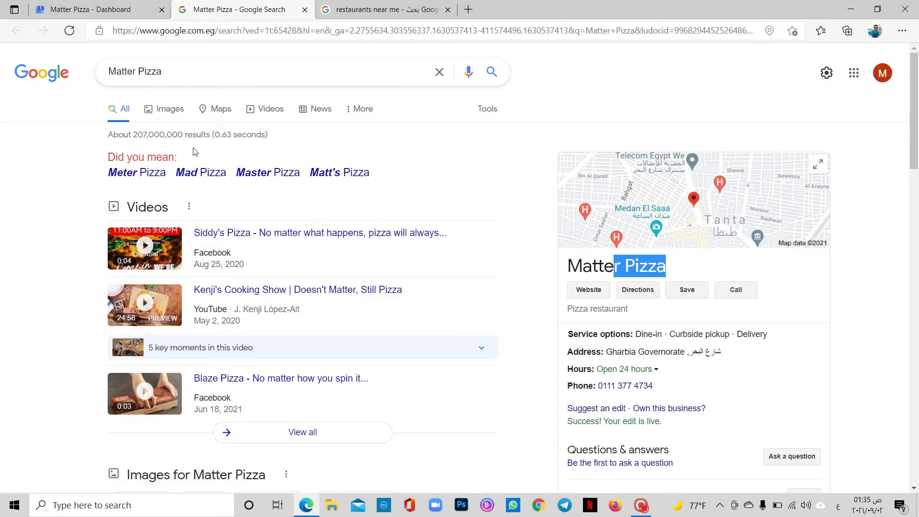
pyautogui.click(159, 175)
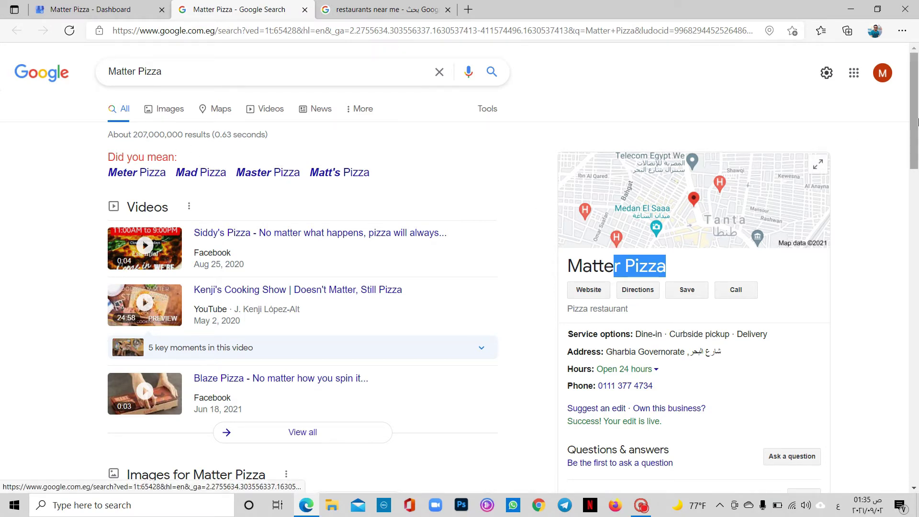
pyautogui.scroll(-2, 918, 121)
pyautogui.click(886, 194)
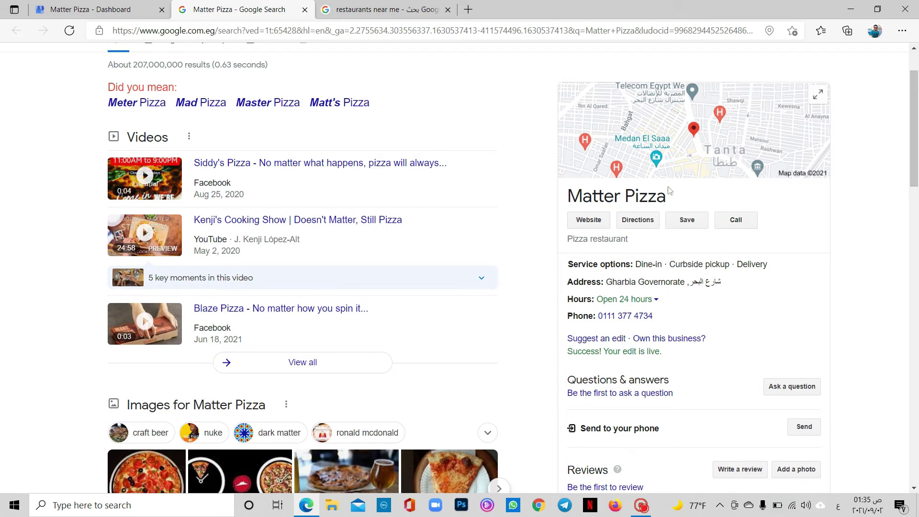
pyautogui.moveTo(605, 197); pyautogui.dragTo(675, 197)
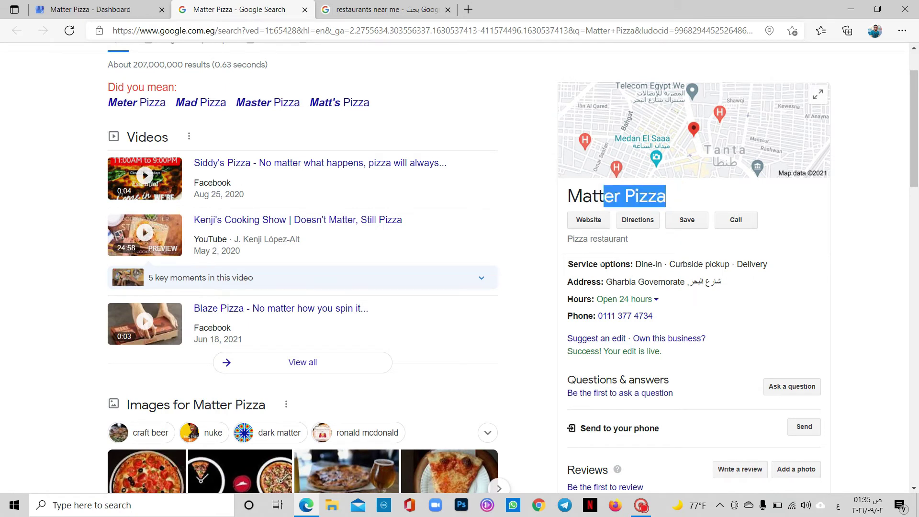
pyautogui.moveTo(625, 264); pyautogui.dragTo(764, 262)
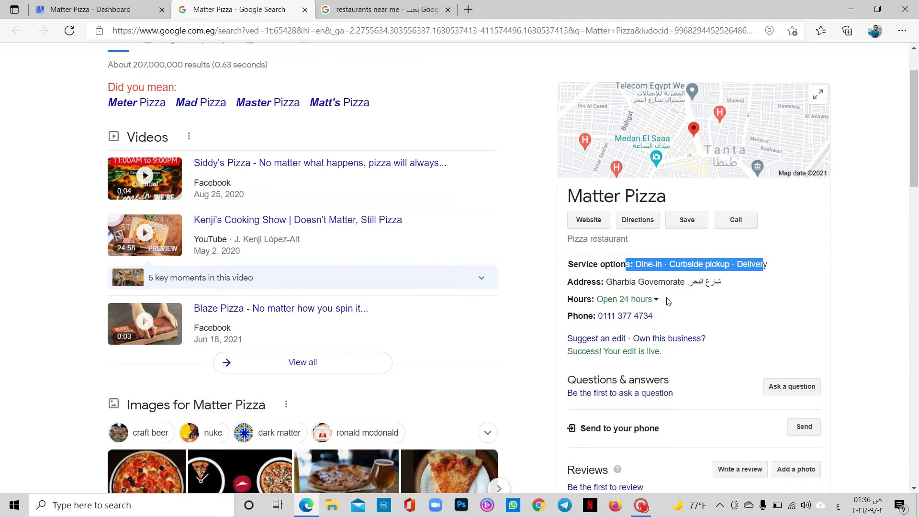
pyautogui.moveTo(918, 158); pyautogui.dragTo(914, 195)
pyautogui.moveTo(679, 374); pyautogui.dragTo(617, 374)
pyautogui.moveTo(917, 225); pyautogui.dragTo(912, 115)
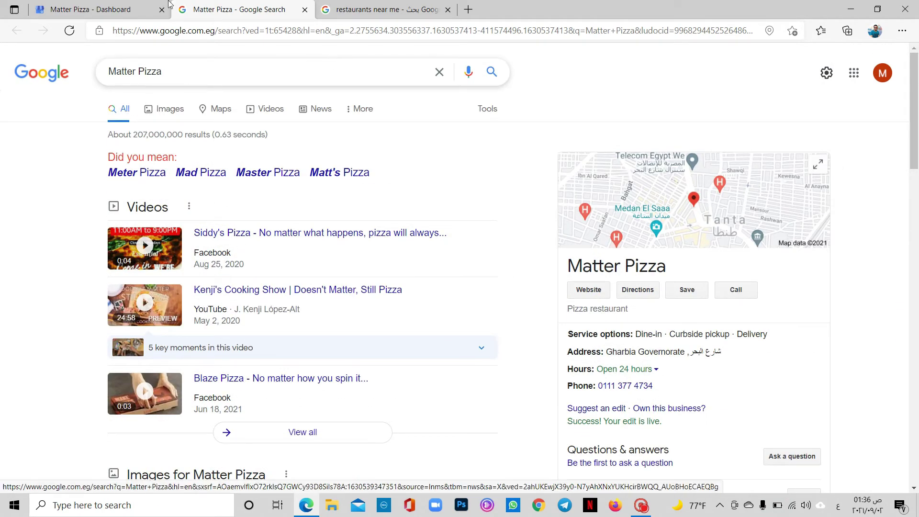
# Step: From the business dashboard, set the Matter Pizza image in the Scrapbook Photos album as the logo and postpone the post suggestion
pyautogui.click(86, 9)
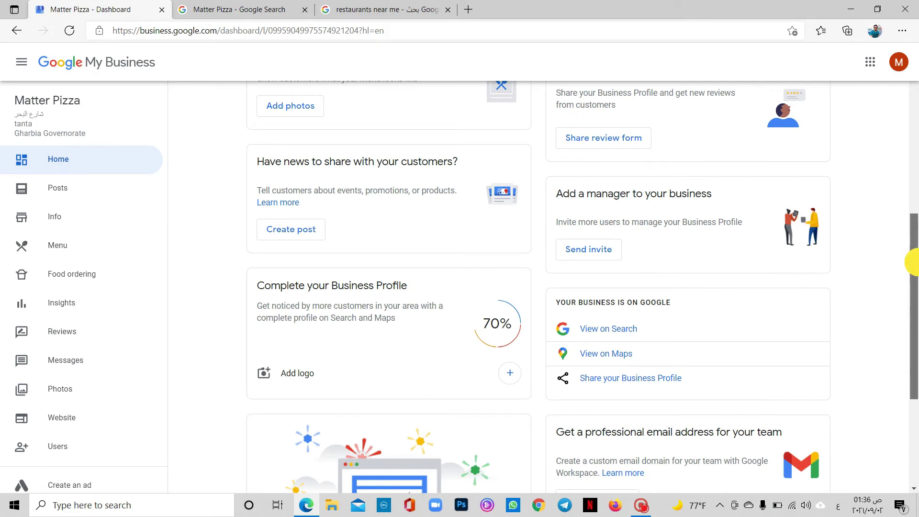
pyautogui.moveTo(914, 261); pyautogui.dragTo(913, 261)
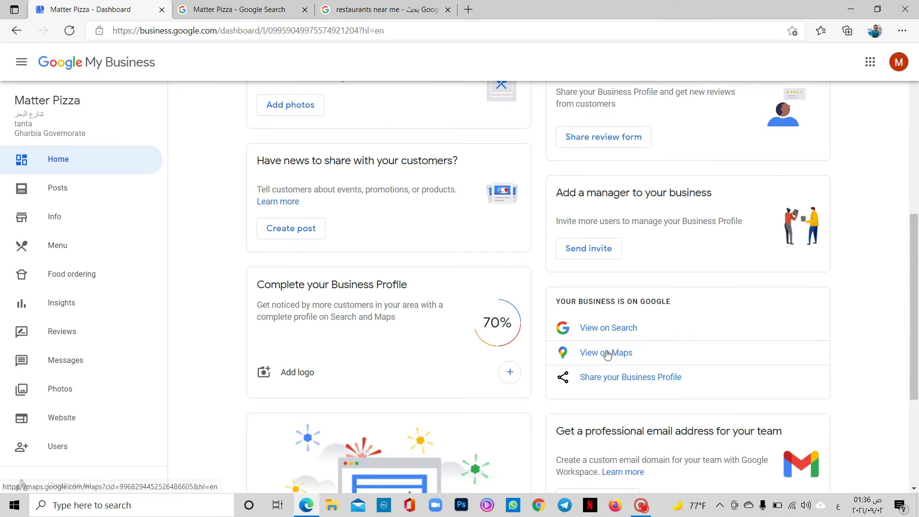
pyautogui.scroll(-1, 607, 362)
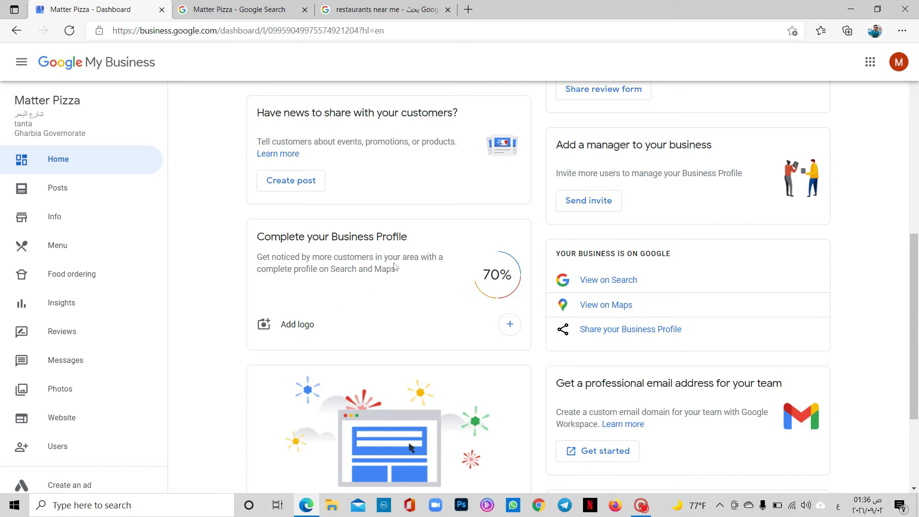
pyautogui.click(296, 325)
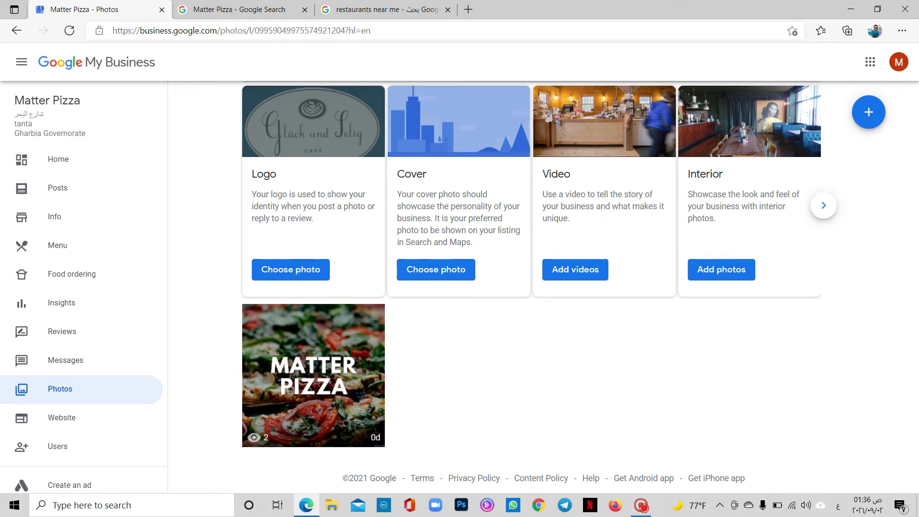
pyautogui.click(297, 278)
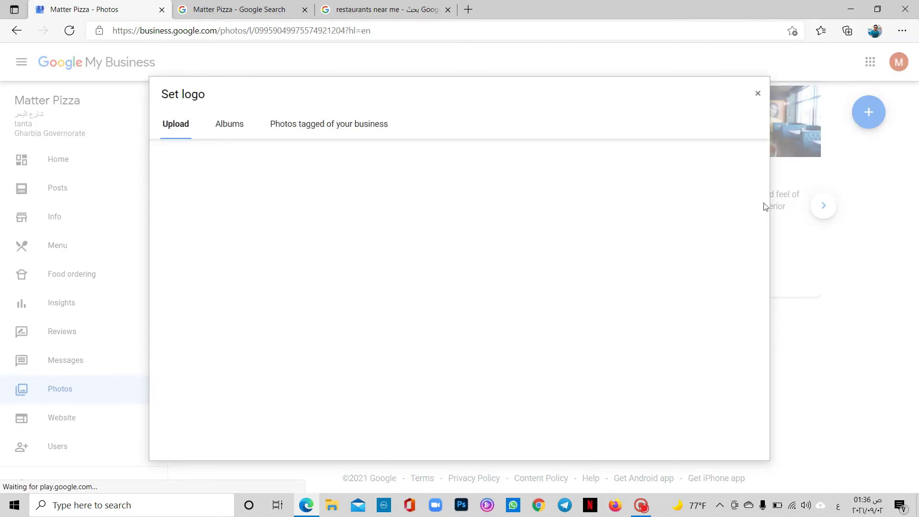
pyautogui.click(293, 123)
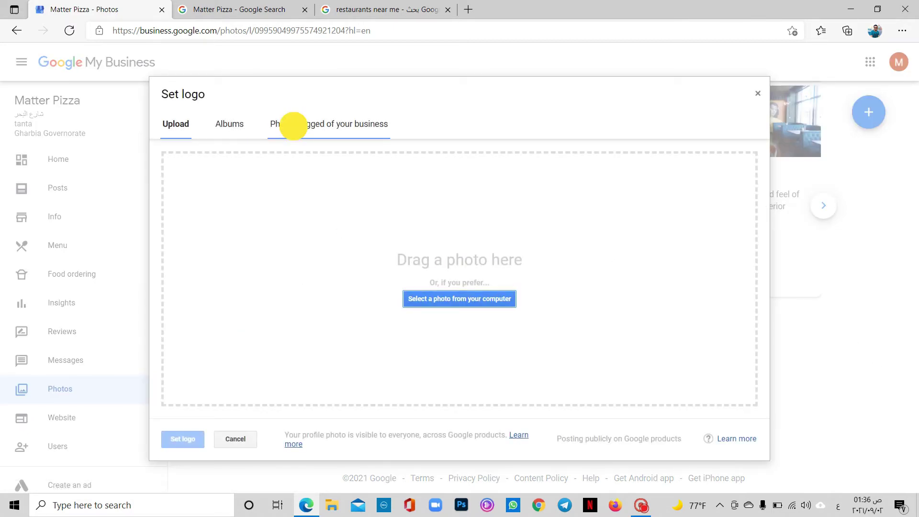
pyautogui.click(229, 126)
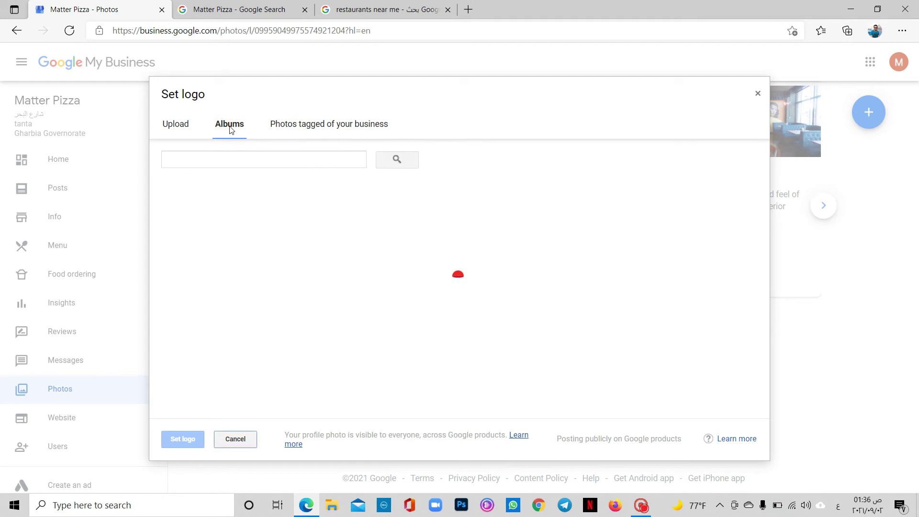
pyautogui.click(222, 219)
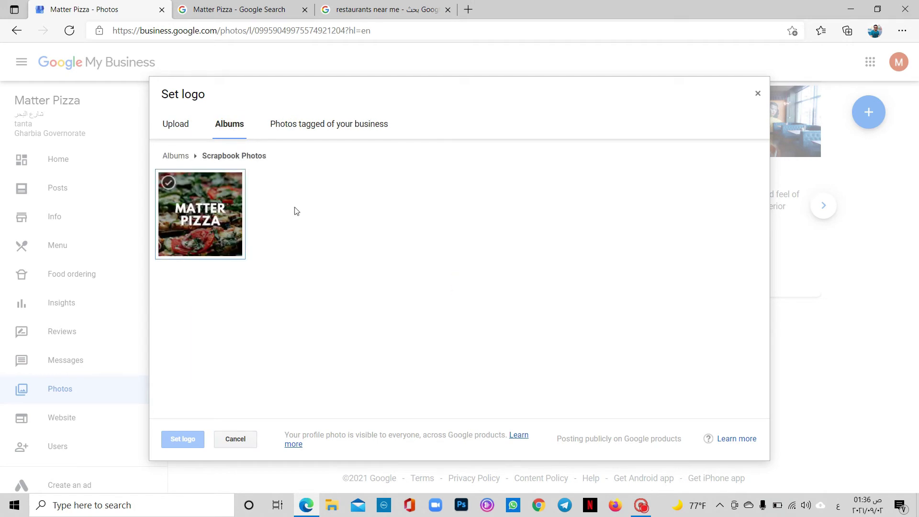
pyautogui.doubleClick(230, 207)
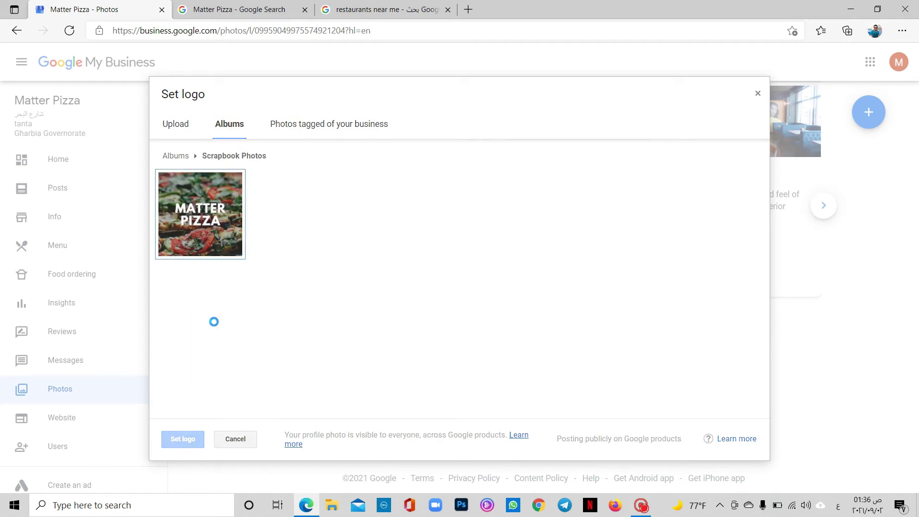
pyautogui.click(185, 439)
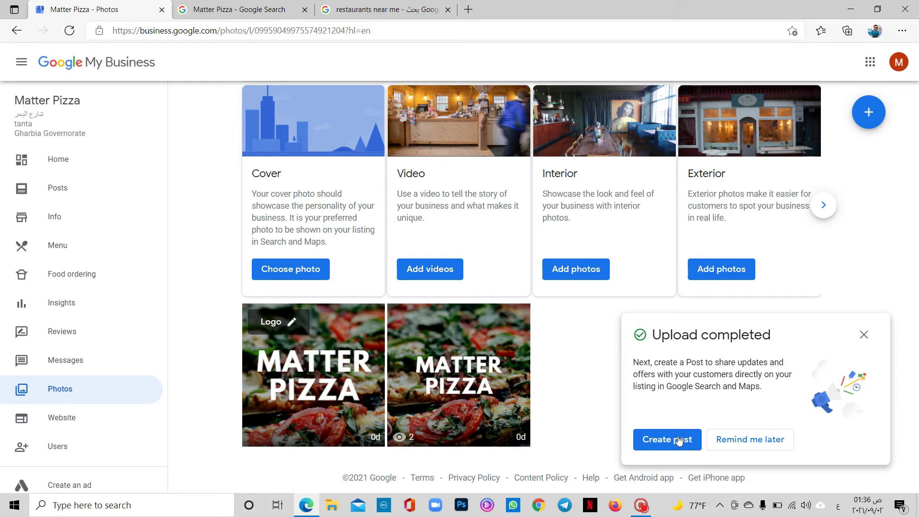
pyautogui.click(748, 439)
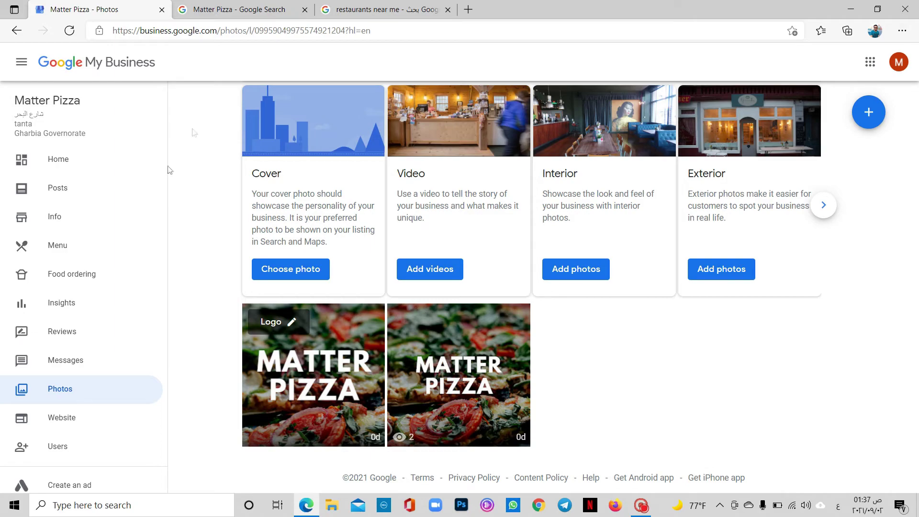
# Step: Return to the dashboard home, open the published matter-pizza.business.site website, review the page down to its contact details, and close it
pyautogui.click(38, 158)
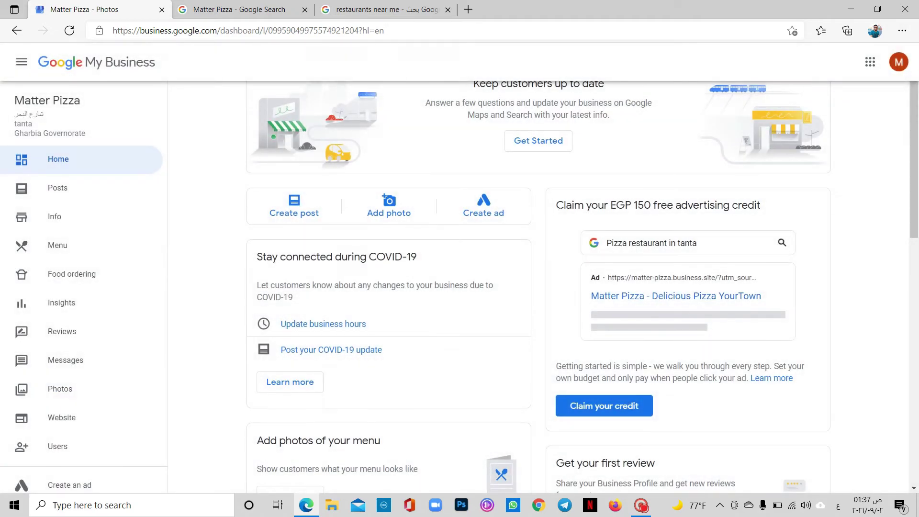
pyautogui.moveTo(913, 158); pyautogui.dragTo(916, 398)
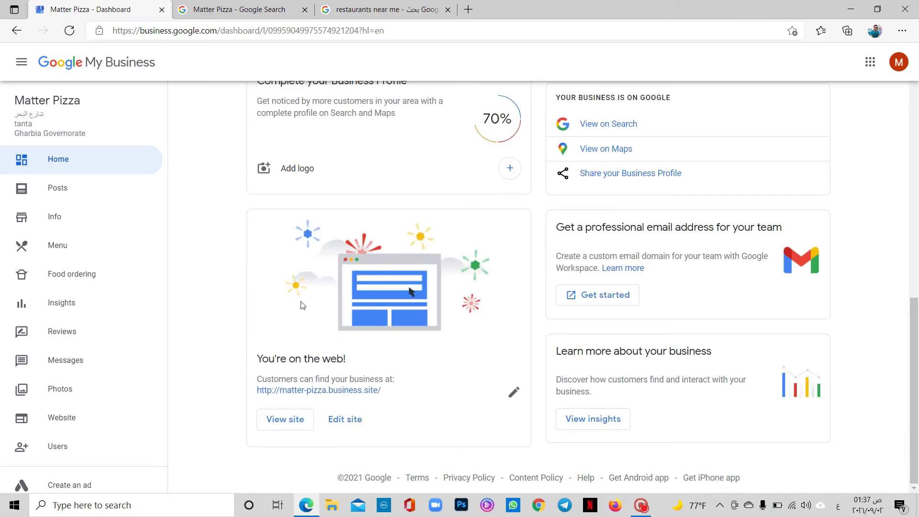
pyautogui.click(346, 390)
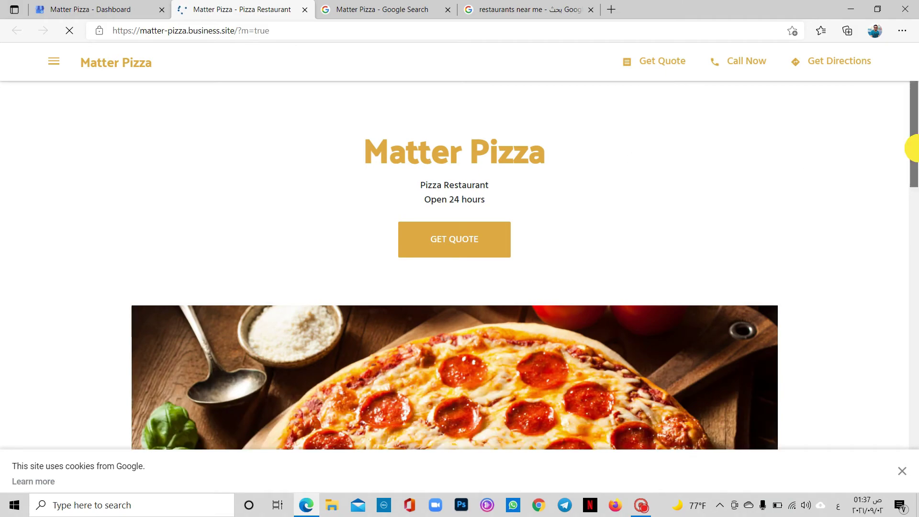
pyautogui.scroll(-2, 913, 163)
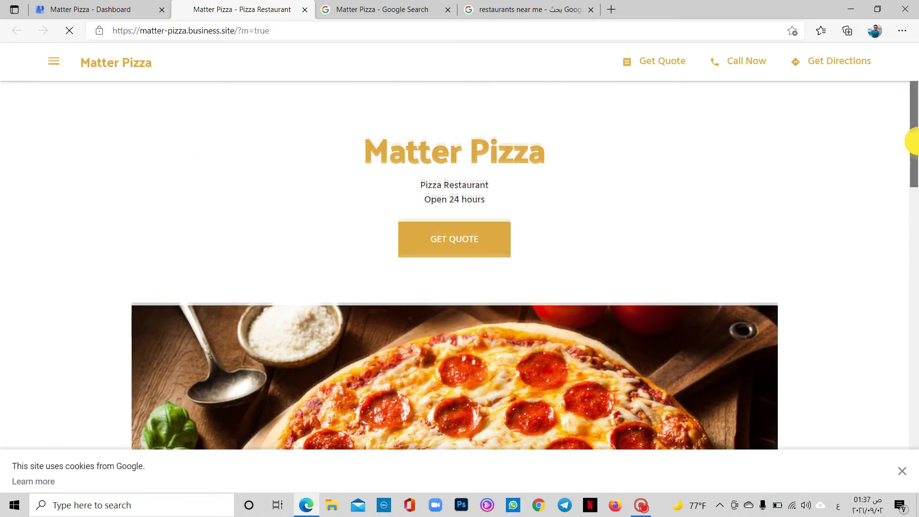
pyautogui.moveTo(913, 144)
pyautogui.mouseDown()
pyautogui.moveTo(913, 439)
pyautogui.moveTo(913, 133)
pyautogui.mouseUp()
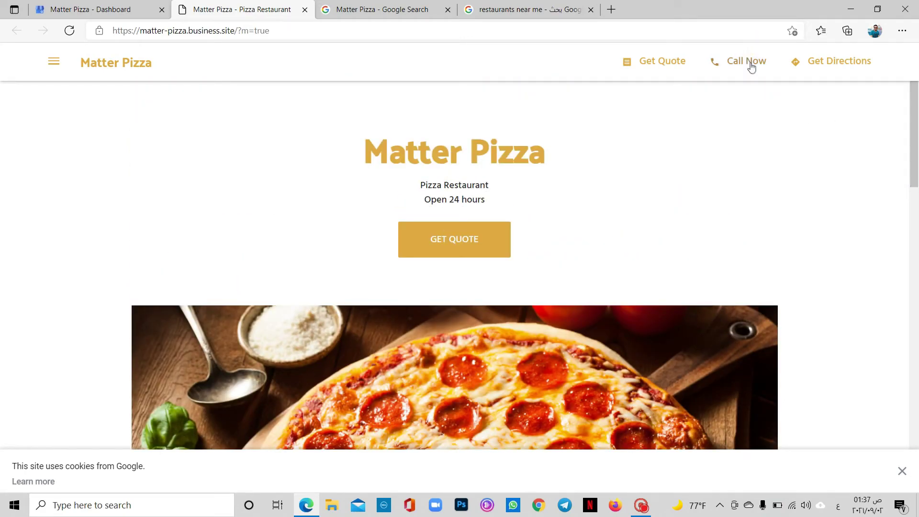
pyautogui.click(914, 114)
pyautogui.moveTo(914, 113); pyautogui.dragTo(914, 389)
pyautogui.click(914, 104)
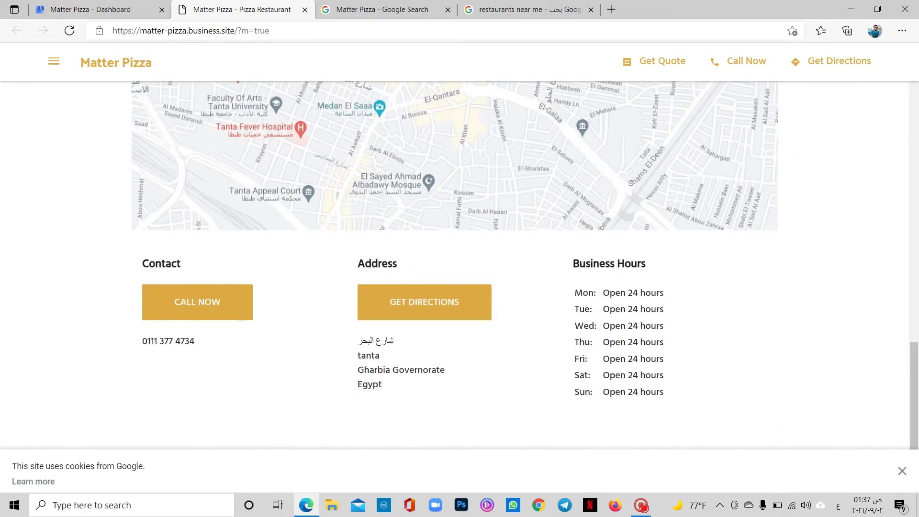
pyautogui.click(304, 10)
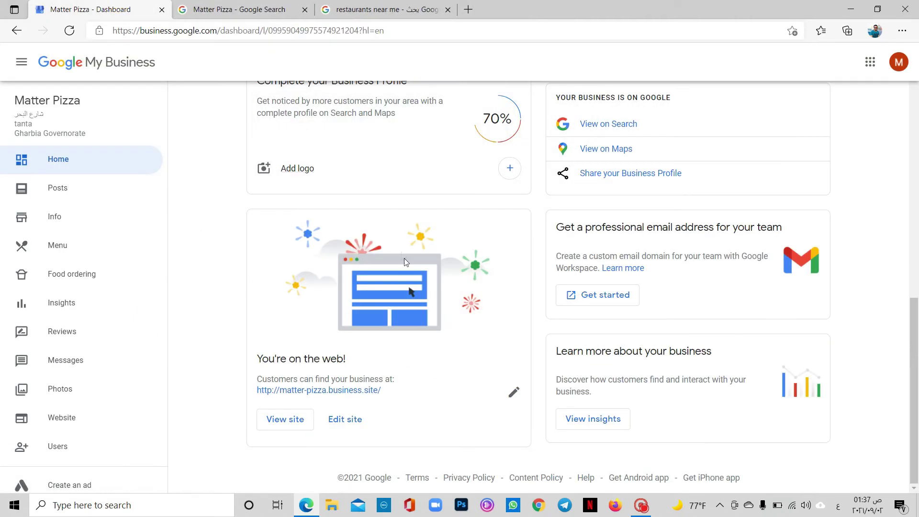
# Step: Open the website for editing and review its header area and the additional publishing and site settings
pyautogui.click(345, 419)
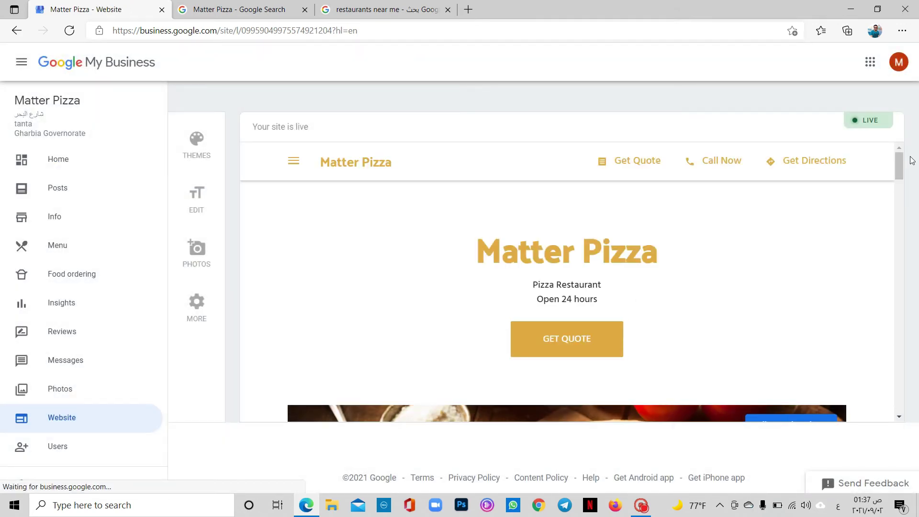
pyautogui.moveTo(899, 164)
pyautogui.mouseDown()
pyautogui.moveTo(899, 205)
pyautogui.moveTo(898, 178)
pyautogui.mouseUp()
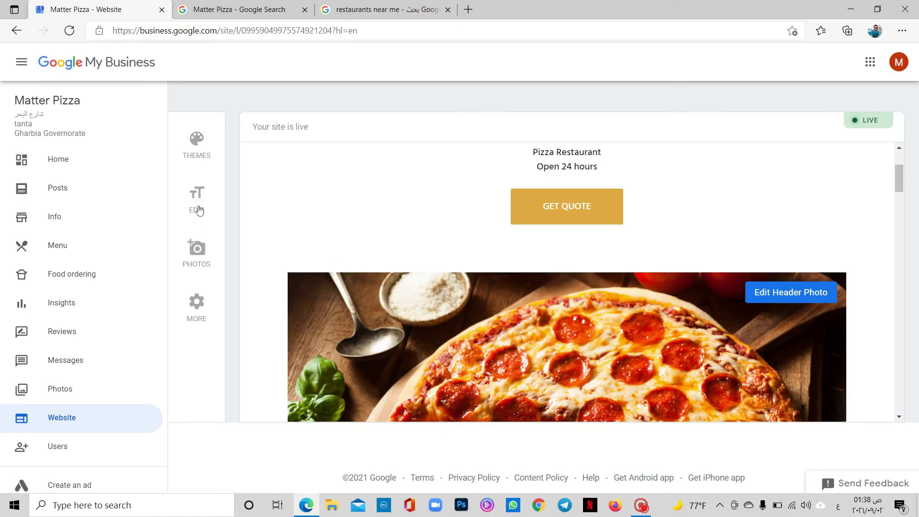
pyautogui.click(196, 307)
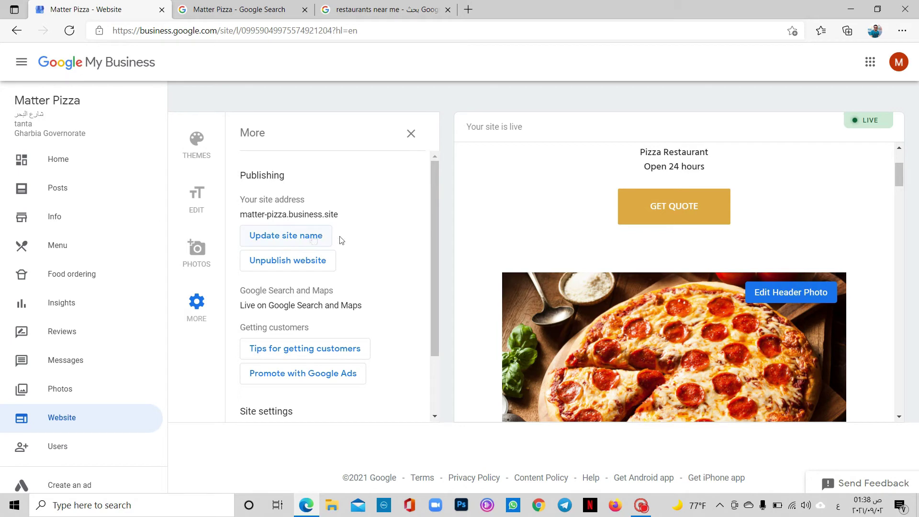
pyautogui.moveTo(430, 243); pyautogui.dragTo(419, 160)
# Step: Start a new post for Matter Pizza, review the COVID-19 update, Offer, What's New and Event forms, and close it without publishing
pyautogui.click(73, 188)
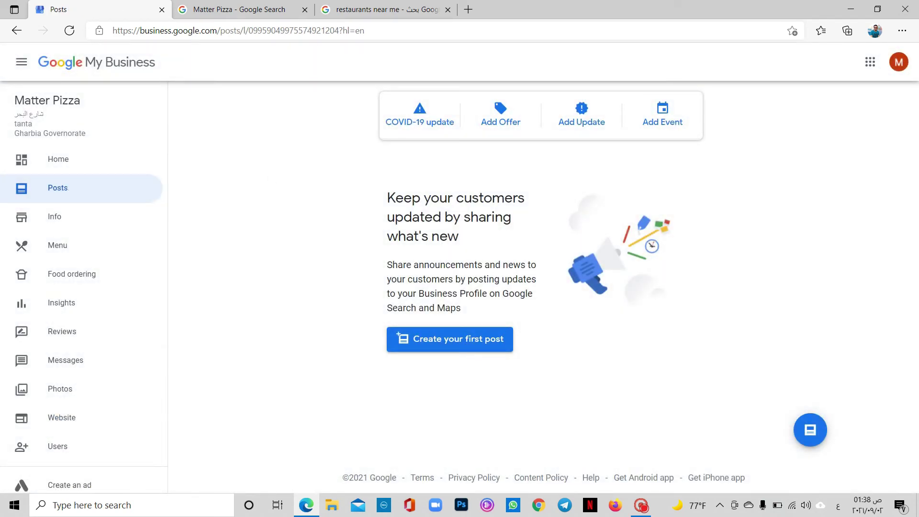
pyautogui.click(454, 348)
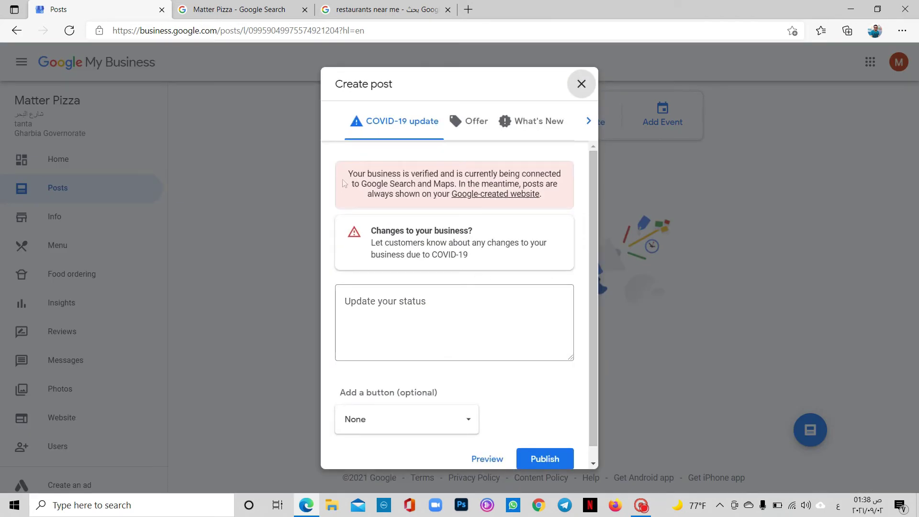
pyautogui.click(476, 122)
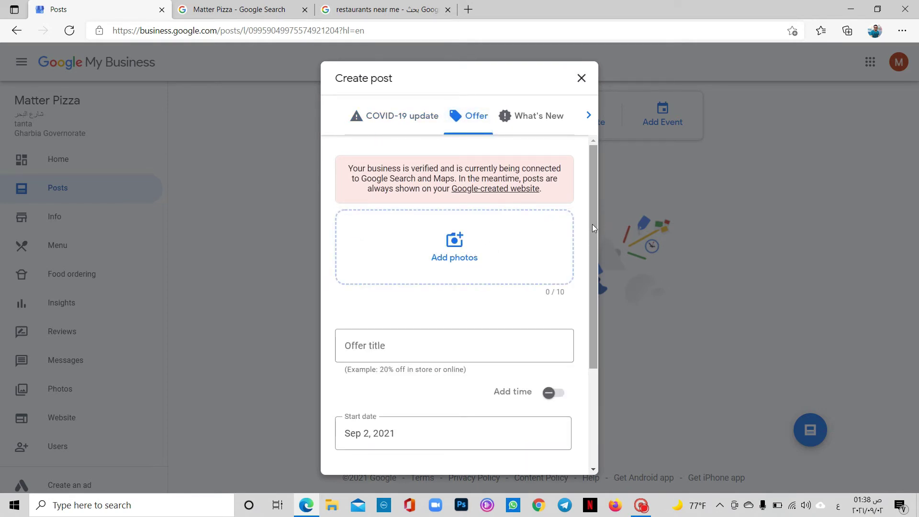
pyautogui.moveTo(593, 224); pyautogui.dragTo(584, 278)
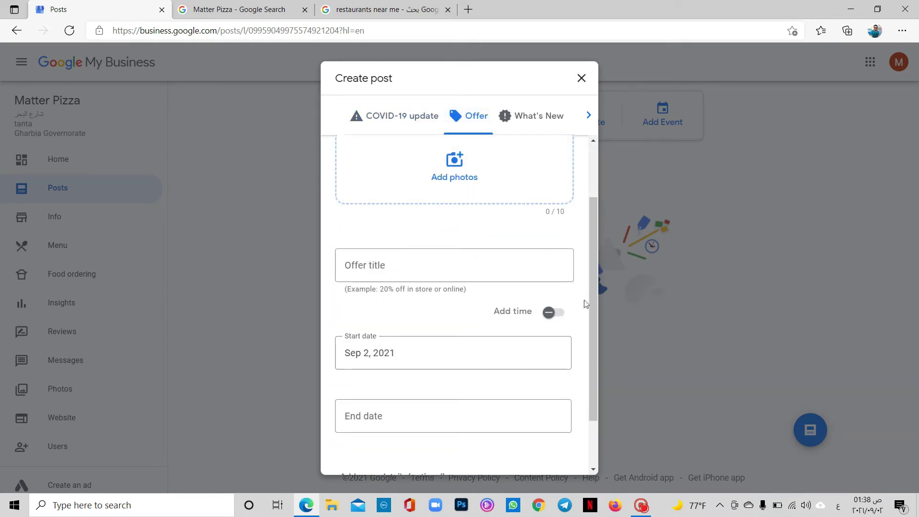
pyautogui.moveTo(591, 300); pyautogui.dragTo(588, 216)
pyautogui.click(563, 127)
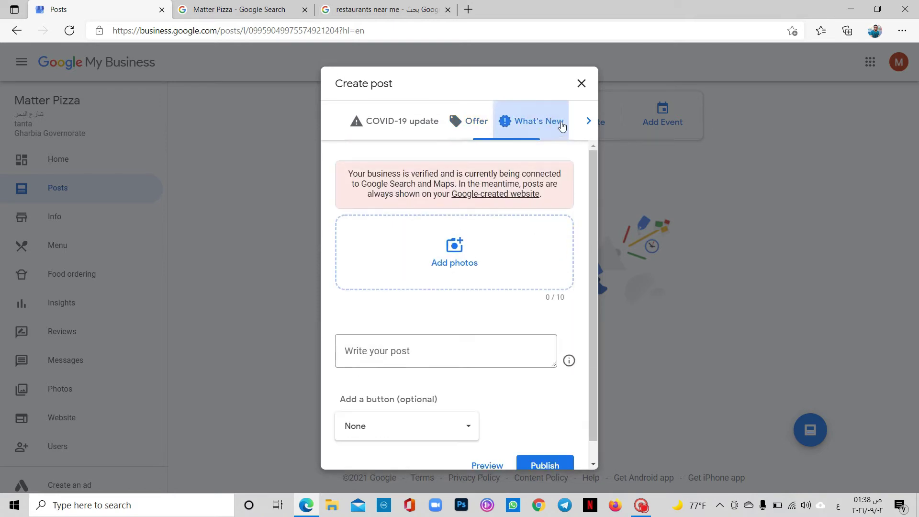
pyautogui.moveTo(587, 256)
pyautogui.mouseDown()
pyautogui.moveTo(587, 272)
pyautogui.moveTo(587, 136)
pyautogui.mouseUp()
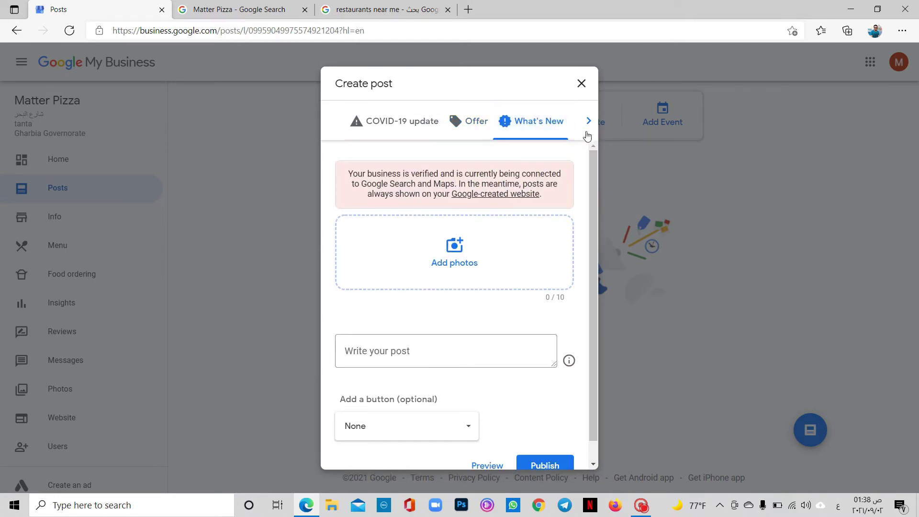
pyautogui.click(589, 122)
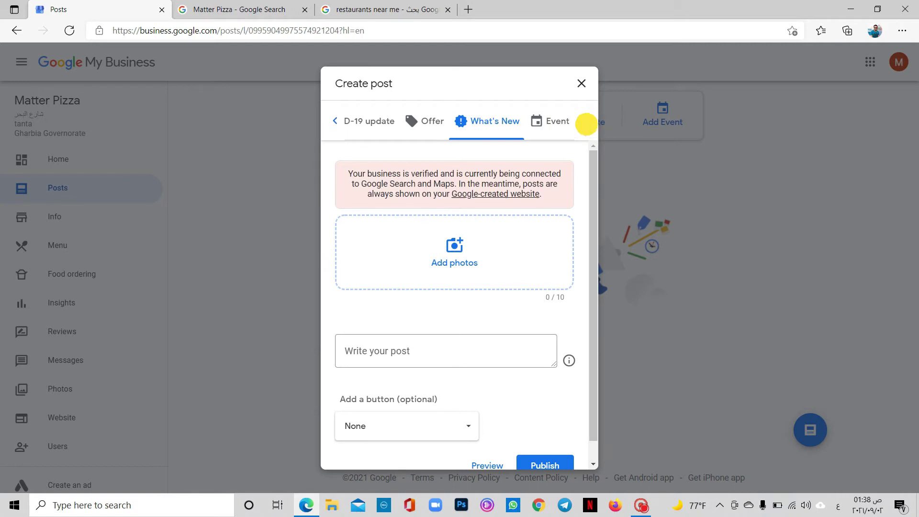
pyautogui.click(558, 123)
pyautogui.click(581, 83)
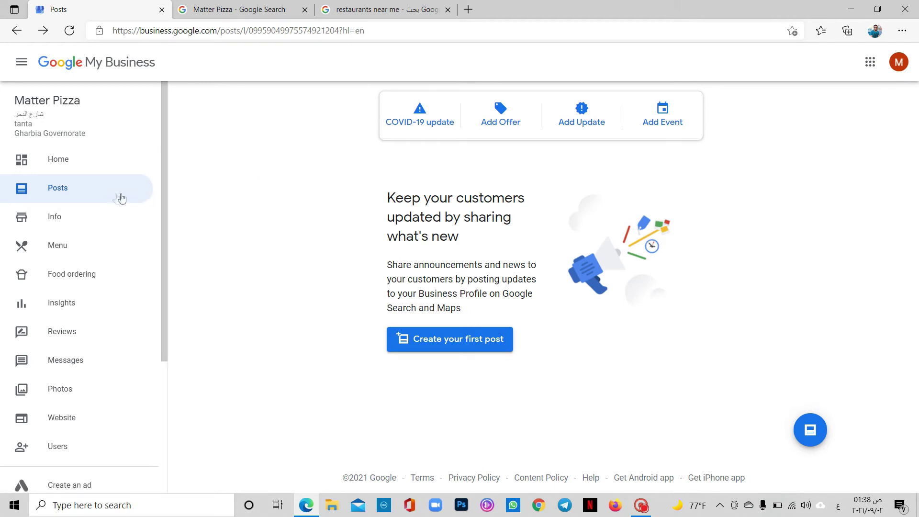
# Step: Open the business information and review it from the category, service areas and hours down to the links, attributes and description
pyautogui.click(59, 215)
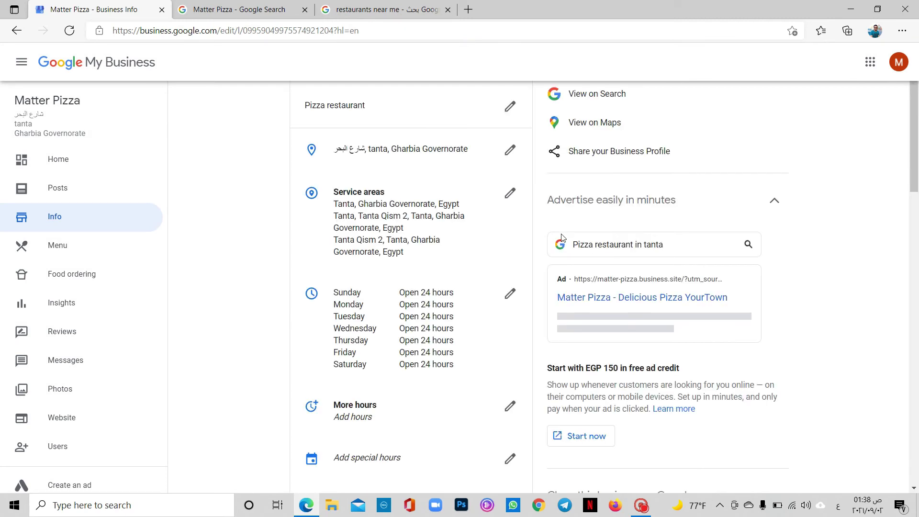
pyautogui.click(915, 134)
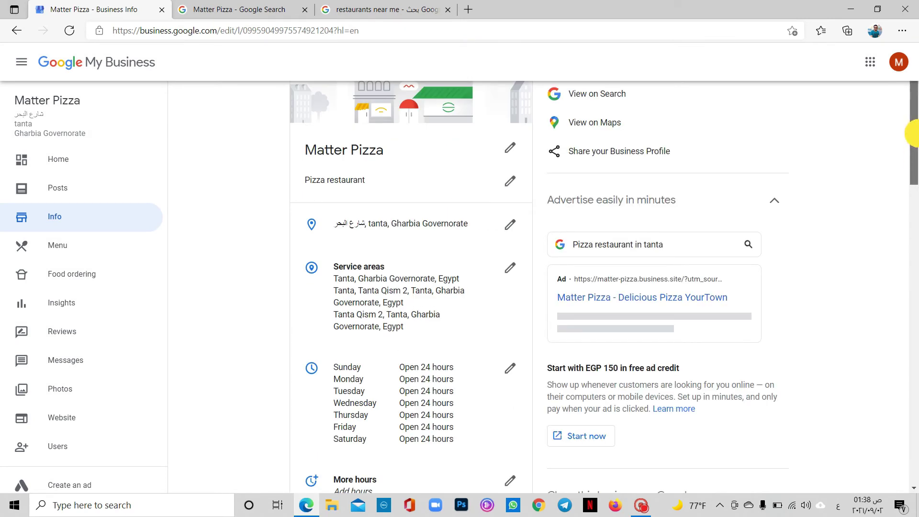
pyautogui.moveTo(914, 134); pyautogui.dragTo(912, 287)
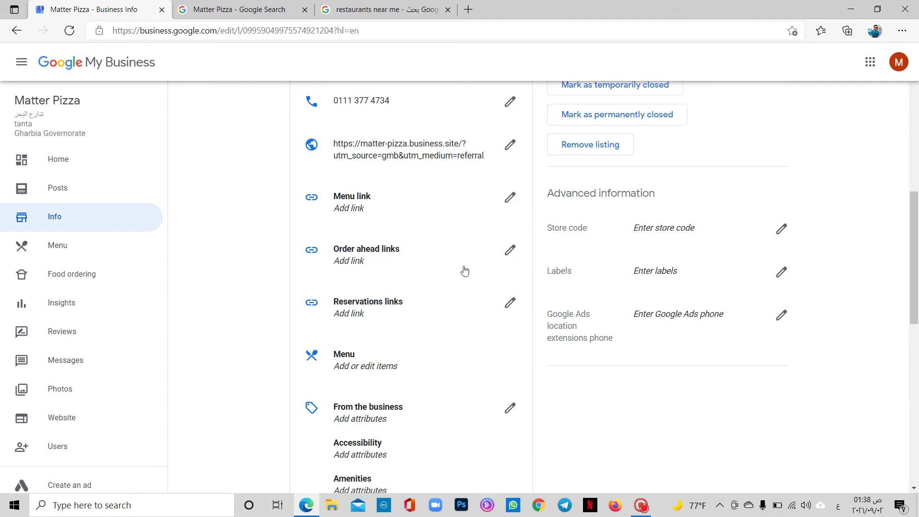
pyautogui.moveTo(912, 260); pyautogui.dragTo(910, 409)
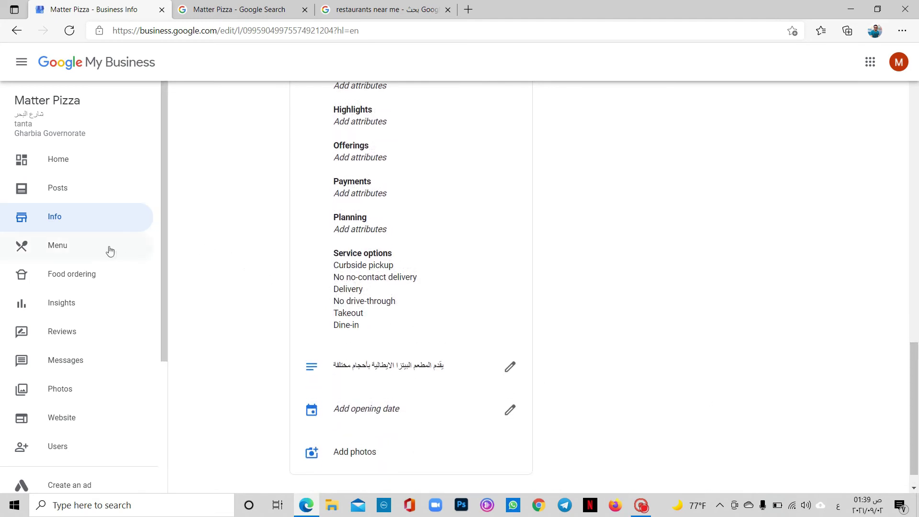
# Step: Examine the form for adding menu sections and items, and the food ordering options for "Order online" and "Place an order"
pyautogui.click(68, 246)
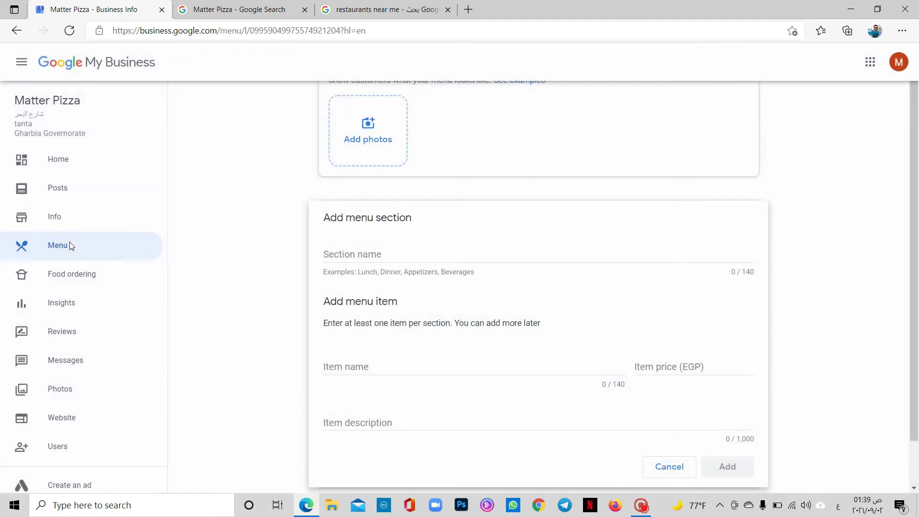
pyautogui.moveTo(914, 207)
pyautogui.mouseDown()
pyautogui.moveTo(912, 260)
pyautogui.moveTo(912, 205)
pyautogui.mouseUp()
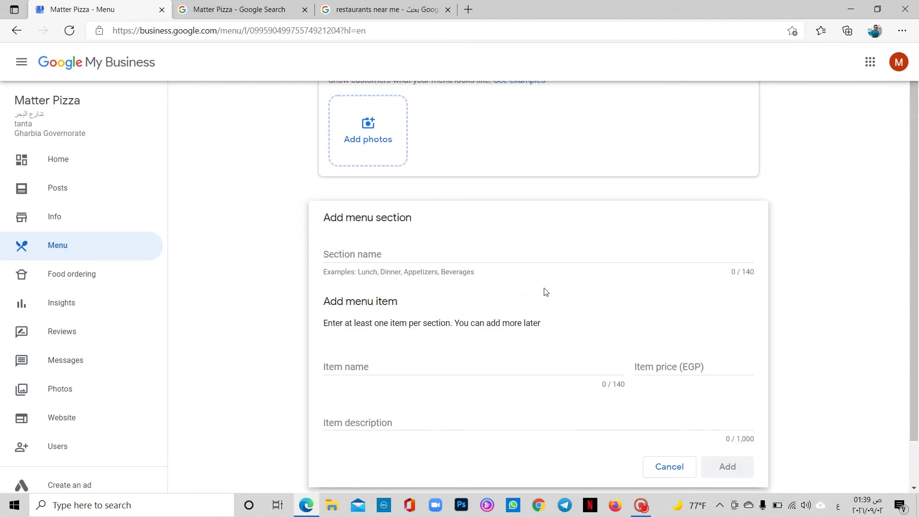
pyautogui.click(87, 277)
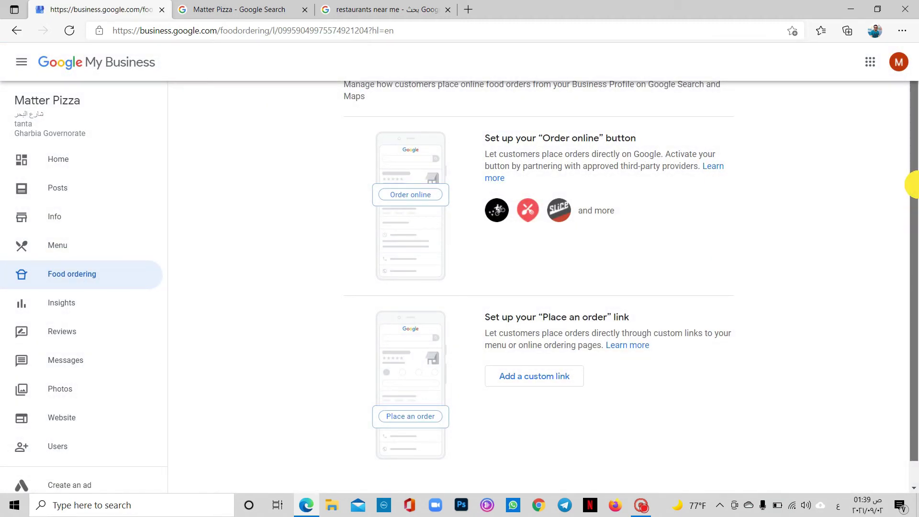
pyautogui.moveTo(508, 138); pyautogui.dragTo(577, 156)
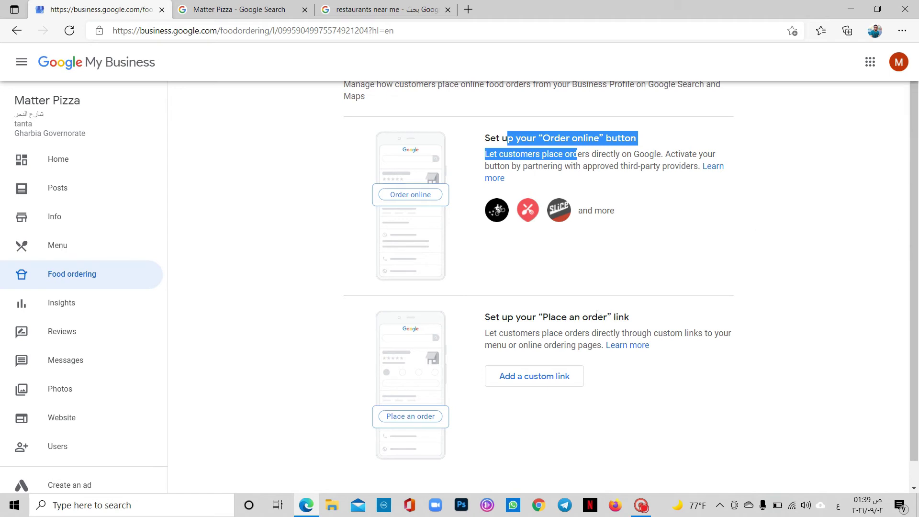
pyautogui.moveTo(556, 318); pyautogui.dragTo(597, 318)
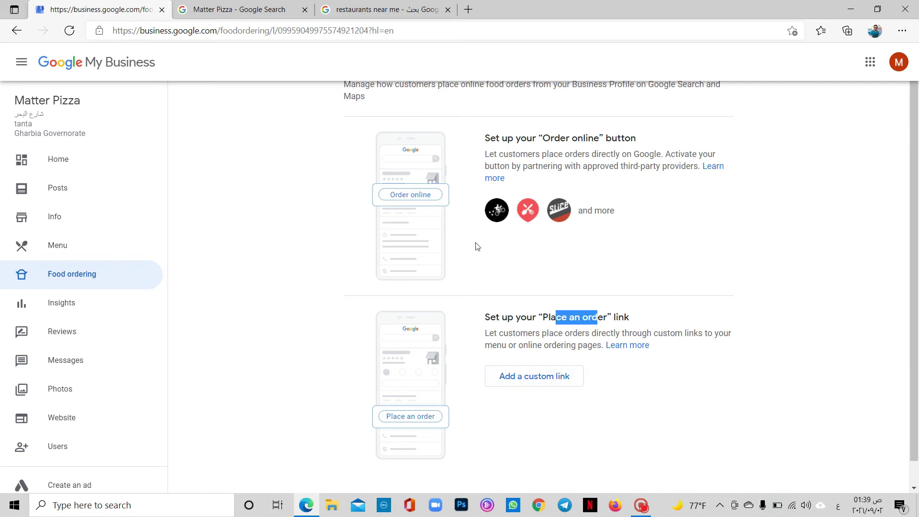
# Step: Look through the business's Insights, Reviews and Messages sections
pyautogui.click(67, 299)
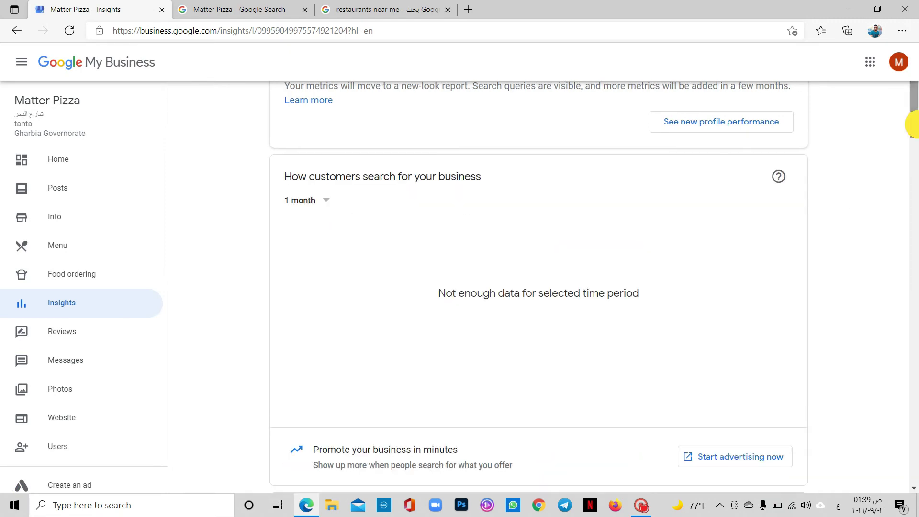
pyautogui.scroll(-1, 912, 139)
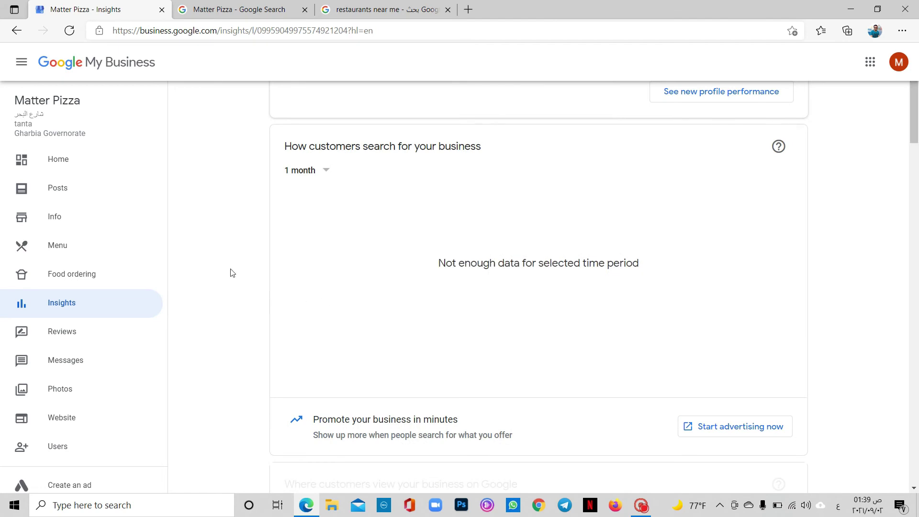
pyautogui.click(79, 335)
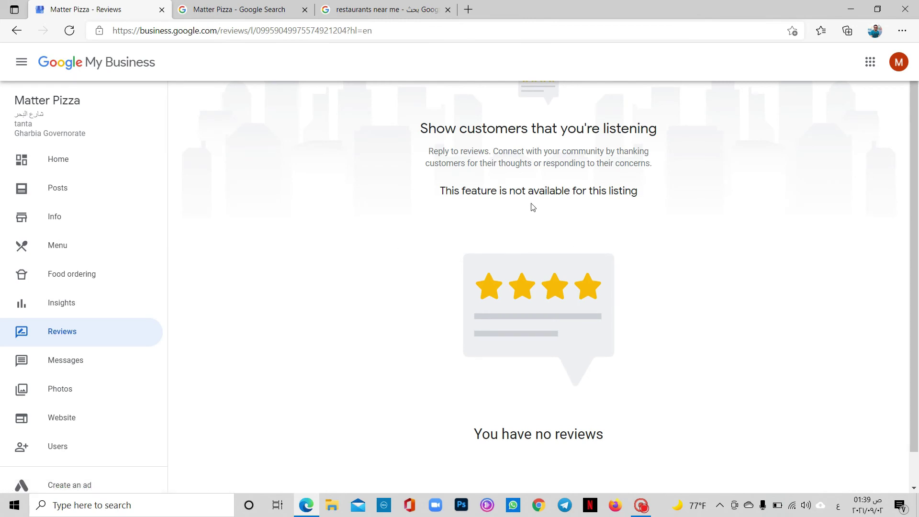
pyautogui.click(78, 362)
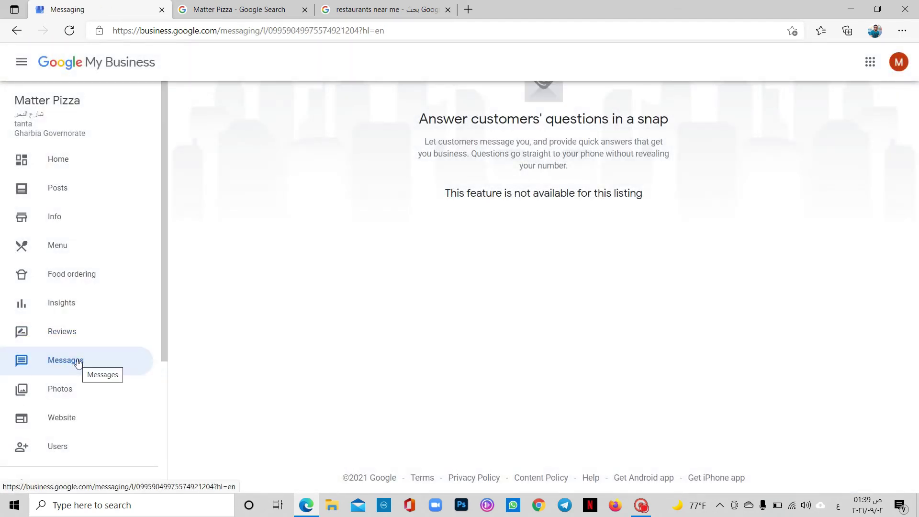
# Step: View the list of users who manage the business and close it without adding anyone
pyautogui.moveTo(162, 335); pyautogui.dragTo(155, 399)
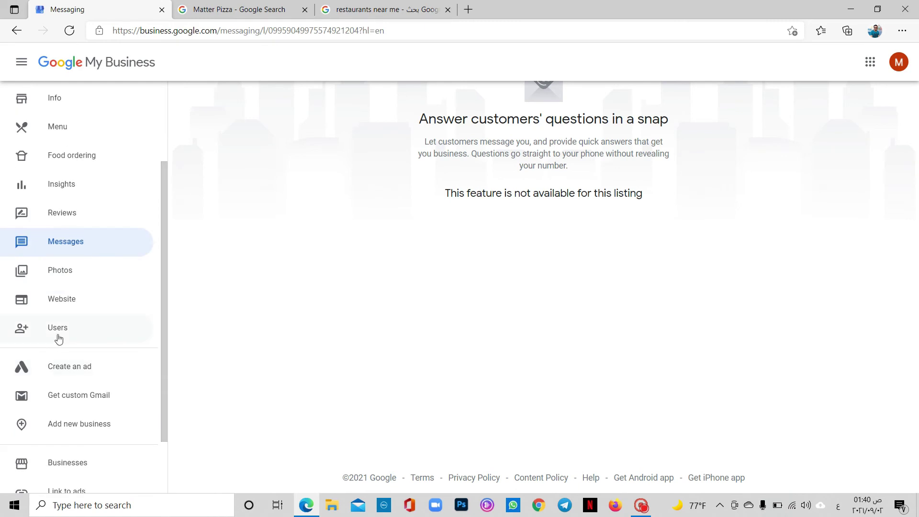
pyautogui.click(58, 338)
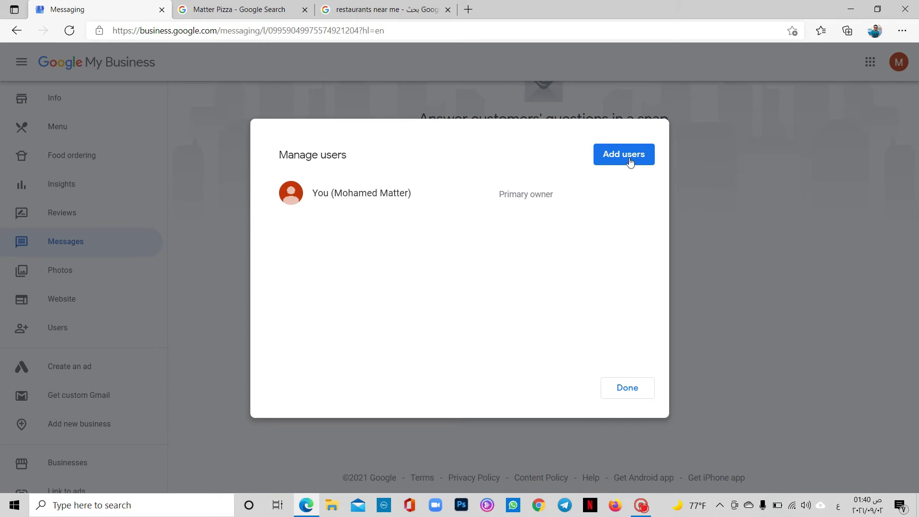
pyautogui.click(640, 388)
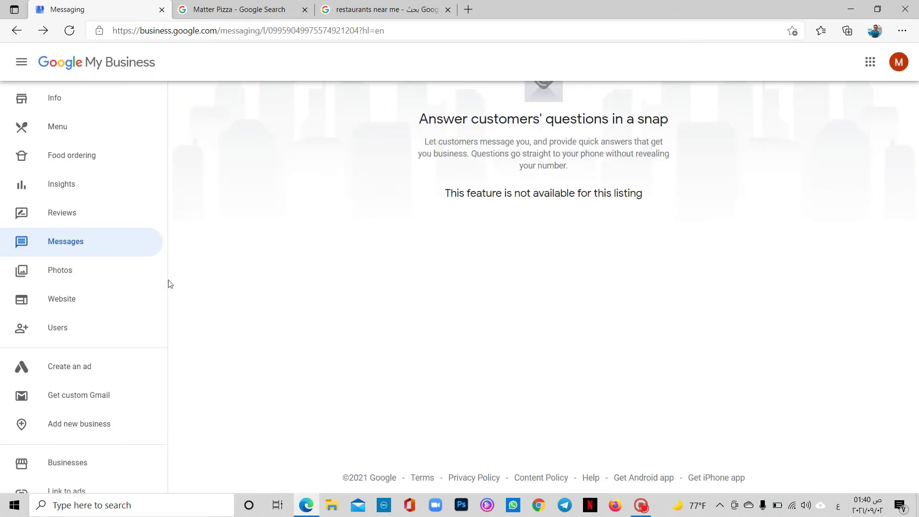
# Step: Launch ad creation to view Google Ads, close it, and return to the Matter Pizza dashboard home
pyautogui.scroll(-1, 160, 287)
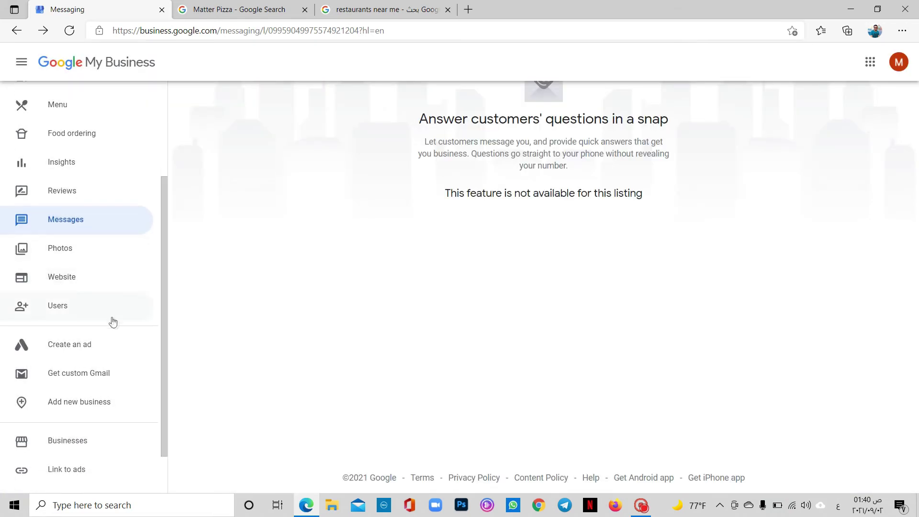
pyautogui.scroll(-1, 164, 306)
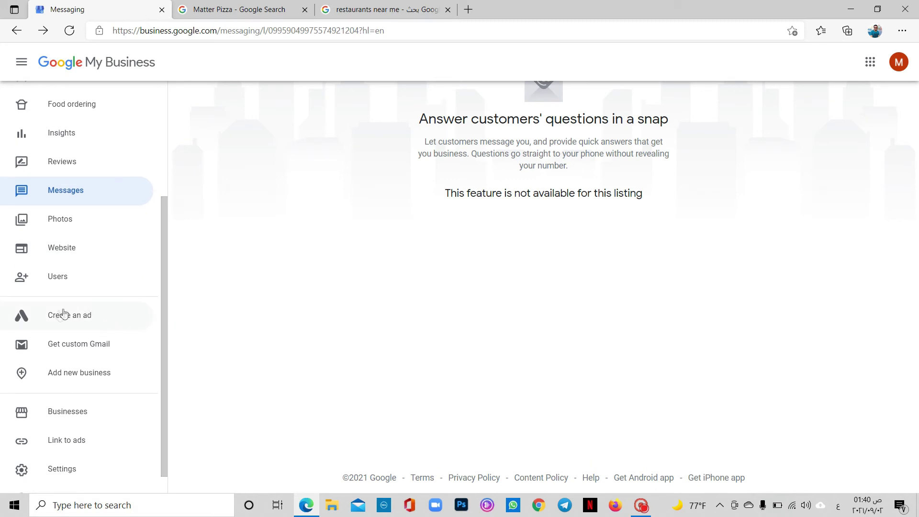
pyautogui.click(103, 317)
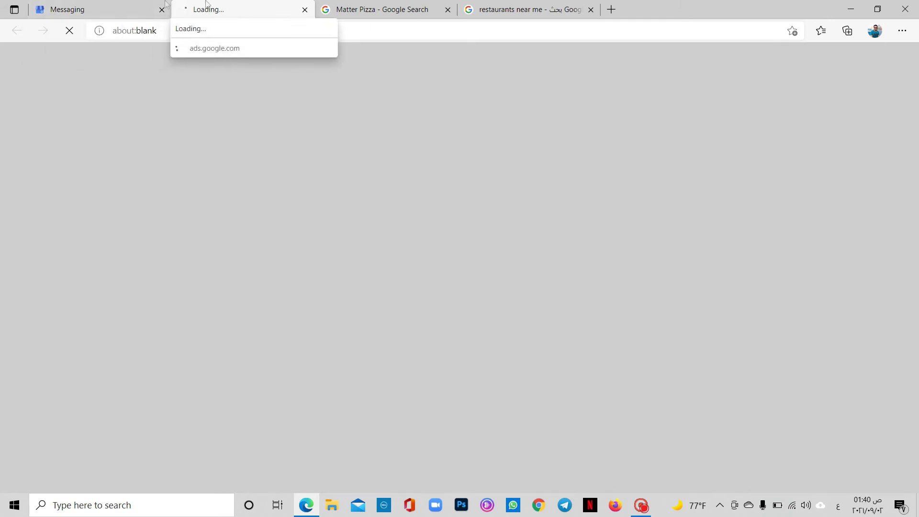
pyautogui.click(127, 7)
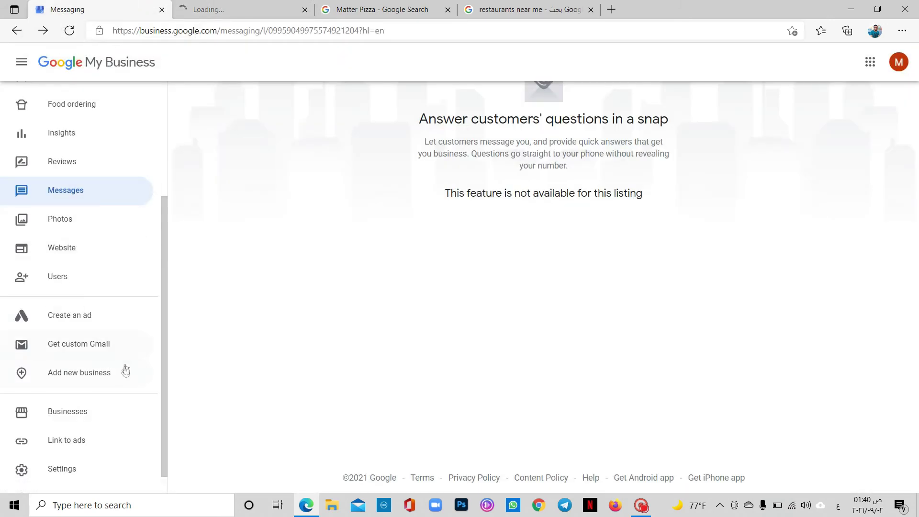
pyautogui.moveTo(161, 359); pyautogui.dragTo(182, 176)
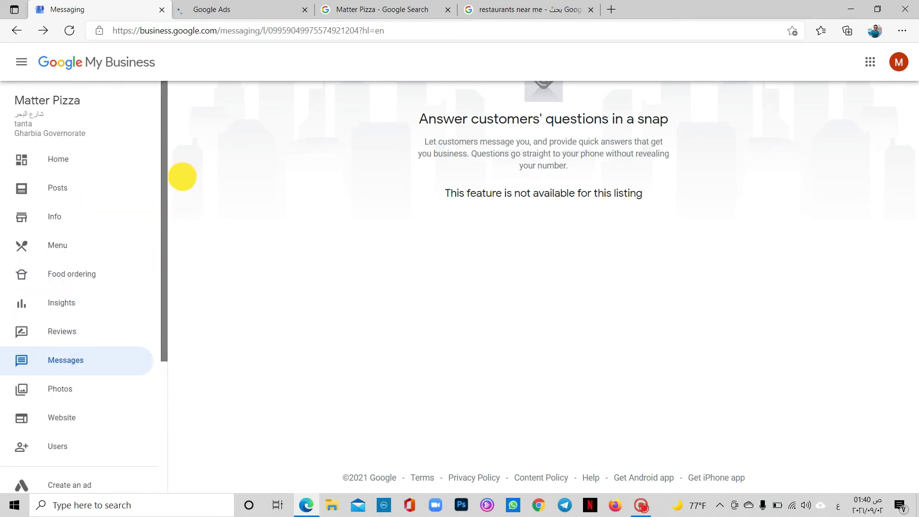
pyautogui.click(62, 65)
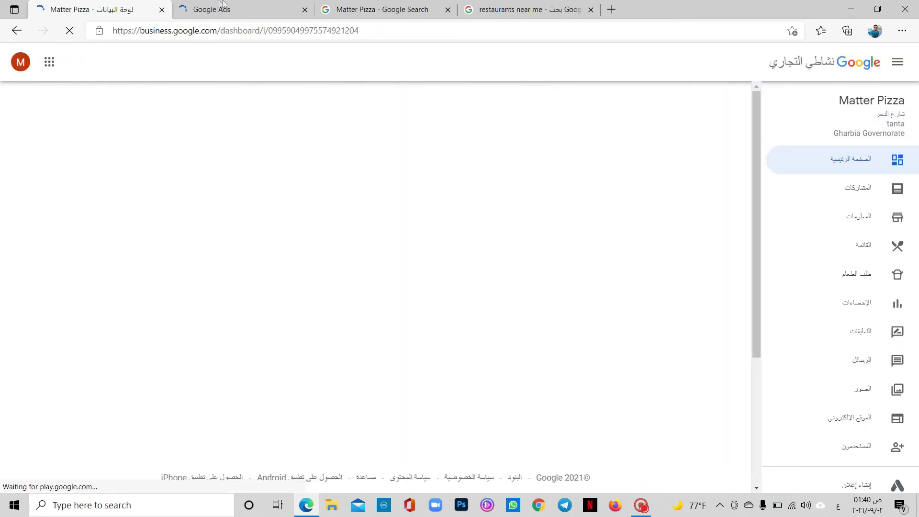
pyautogui.click(225, 9)
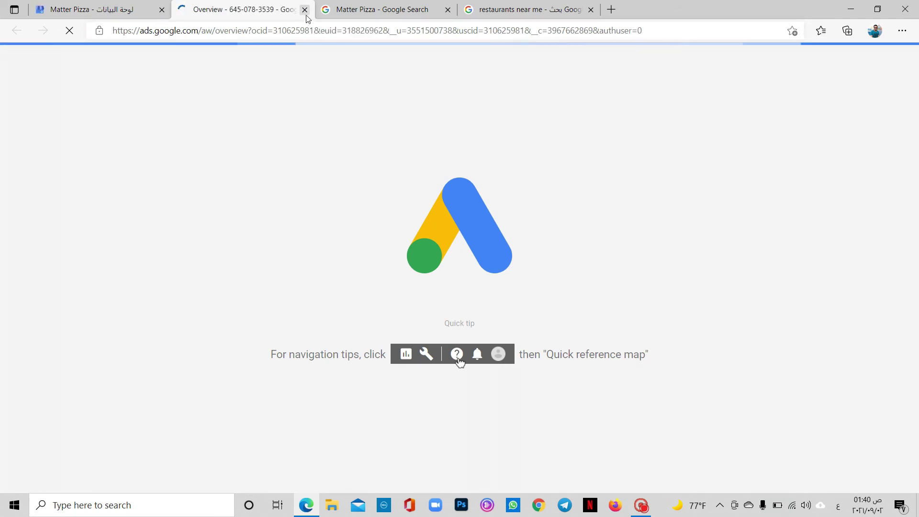
pyautogui.click(110, 7)
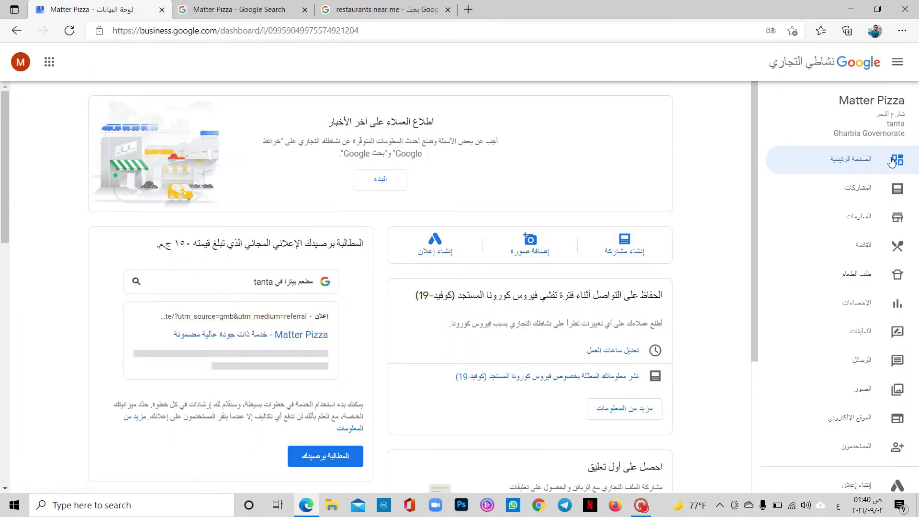
# Step: Open the account settings, review the email and mobile notification preferences to the end, and minimize the browser
pyautogui.moveTo(754, 261); pyautogui.dragTo(758, 431)
pyautogui.click(862, 447)
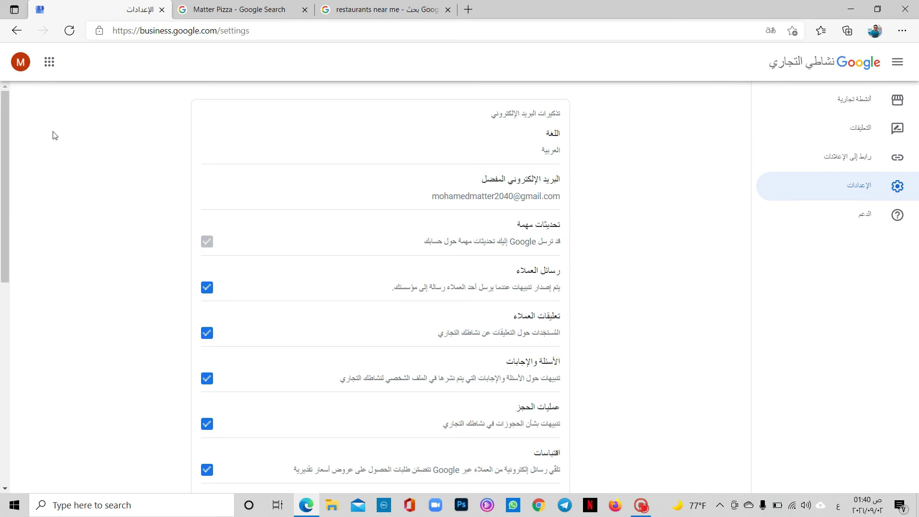
pyautogui.moveTo(4, 138); pyautogui.dragTo(5, 396)
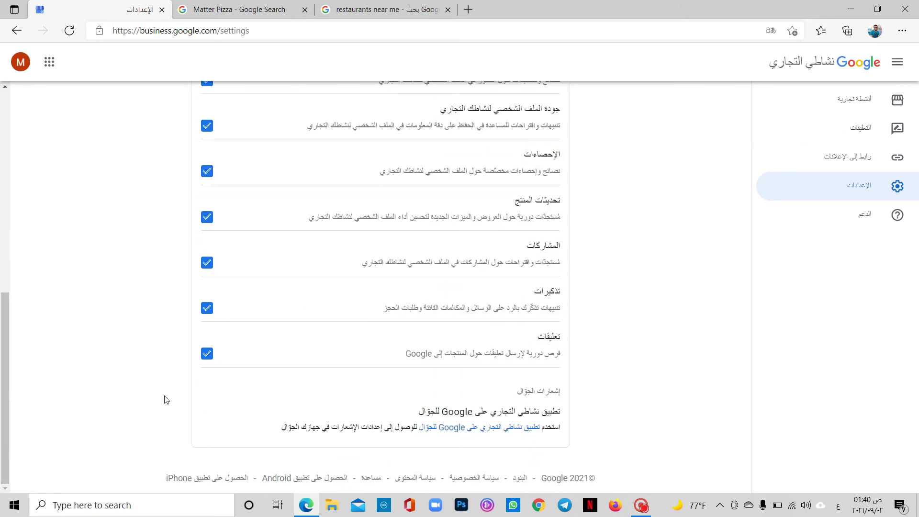
pyautogui.click(854, 7)
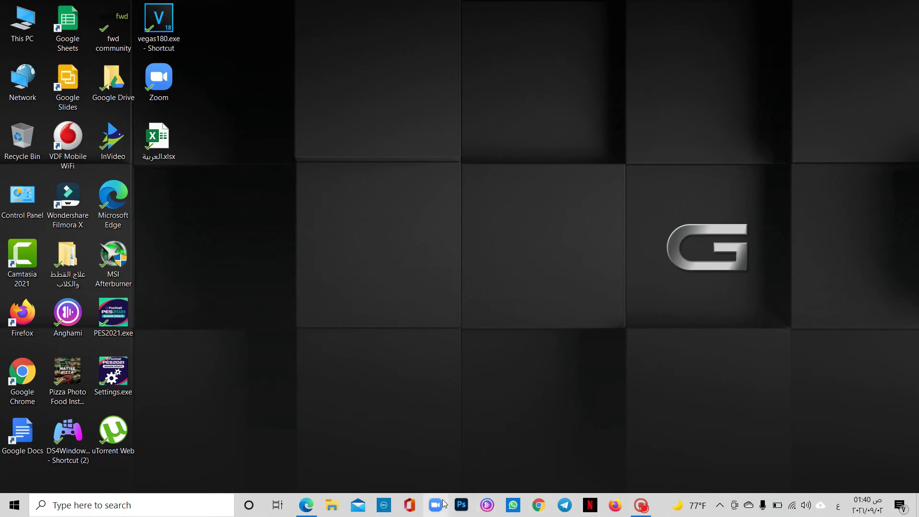
# Step: Switch to Chrome, search for "google my business", open its Arabic site and sign in to the dashboard
pyautogui.click(538, 505)
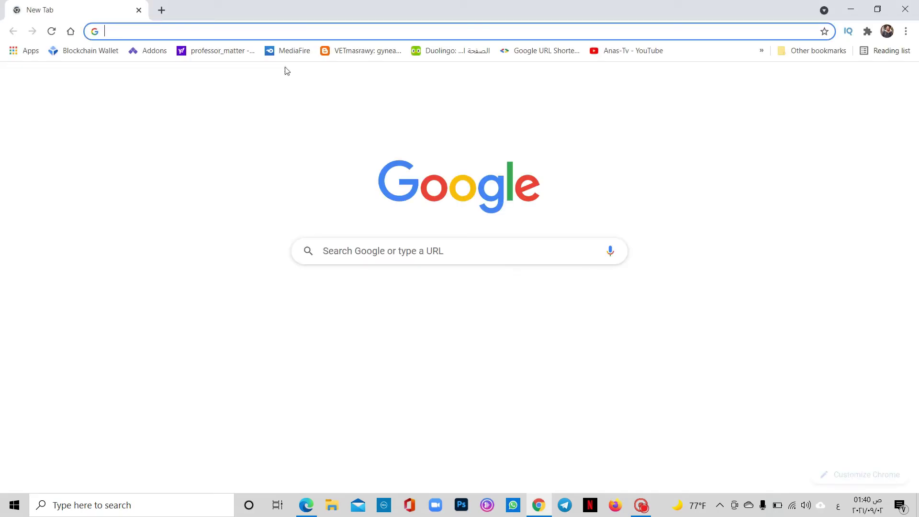
pyautogui.write('لخخلمث')
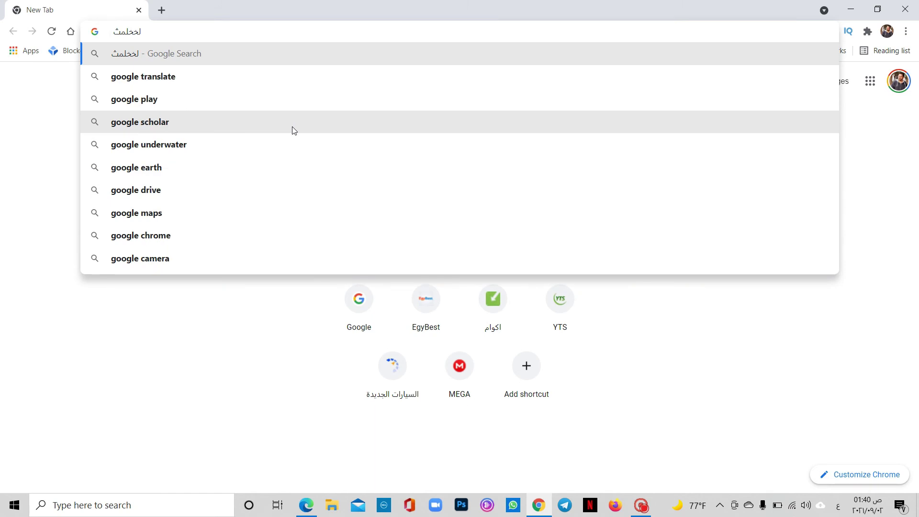
pyautogui.write(' ةغ')
pyautogui.press('Down')
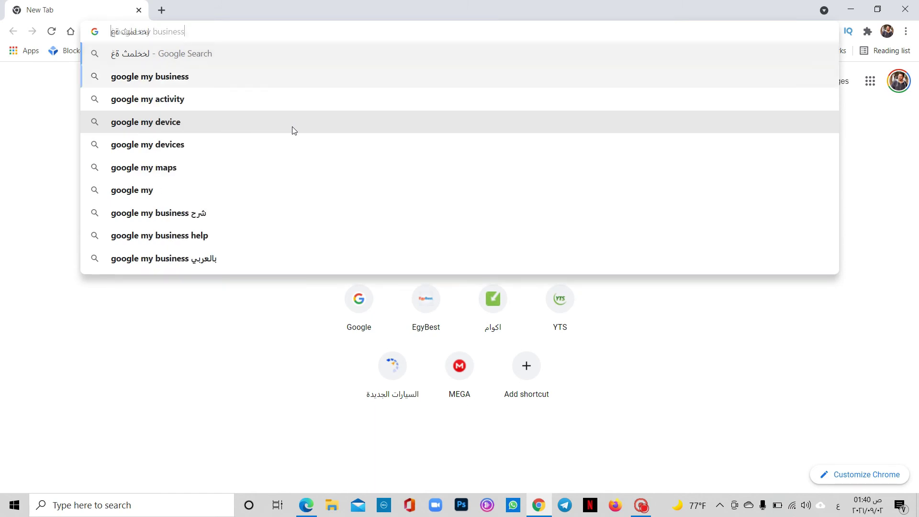
pyautogui.press('Return')
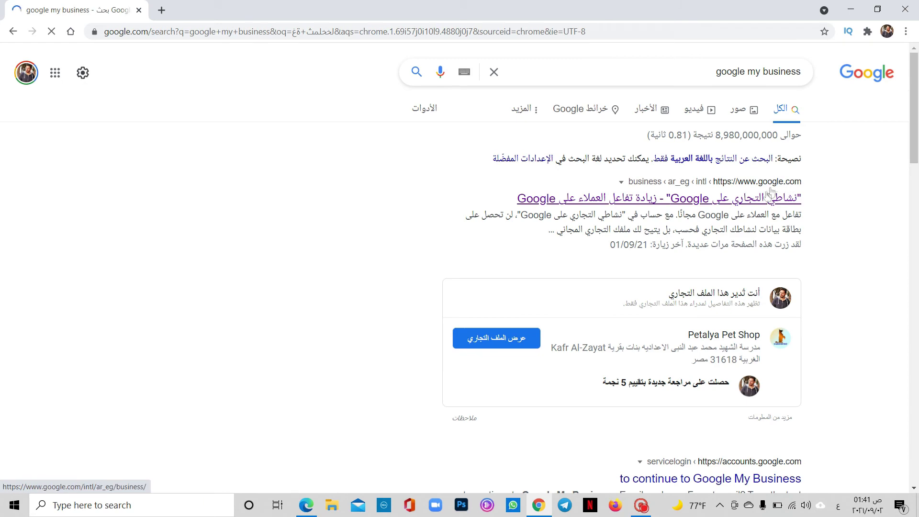
pyautogui.click(766, 198)
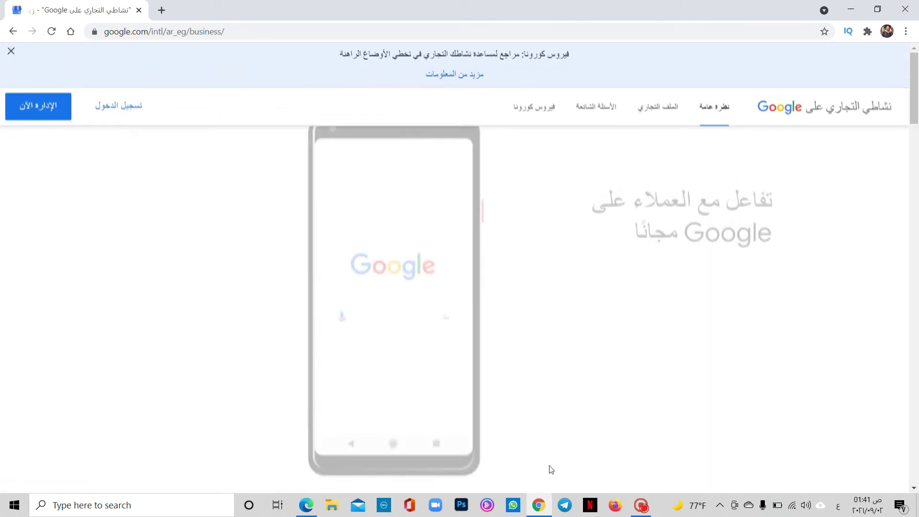
pyautogui.click(143, 106)
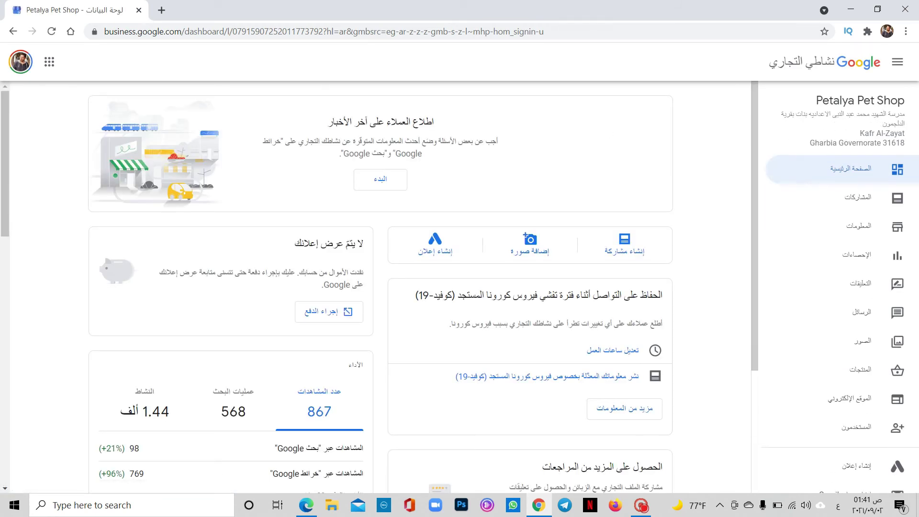
# Step: Look over the Petalya Pet Shop dashboard home and its full list of management sections
pyautogui.moveTo(816, 100); pyautogui.dragTo(908, 102)
pyautogui.moveTo(754, 156); pyautogui.dragTo(723, 284)
pyautogui.moveTo(6, 150); pyautogui.dragTo(2, 185)
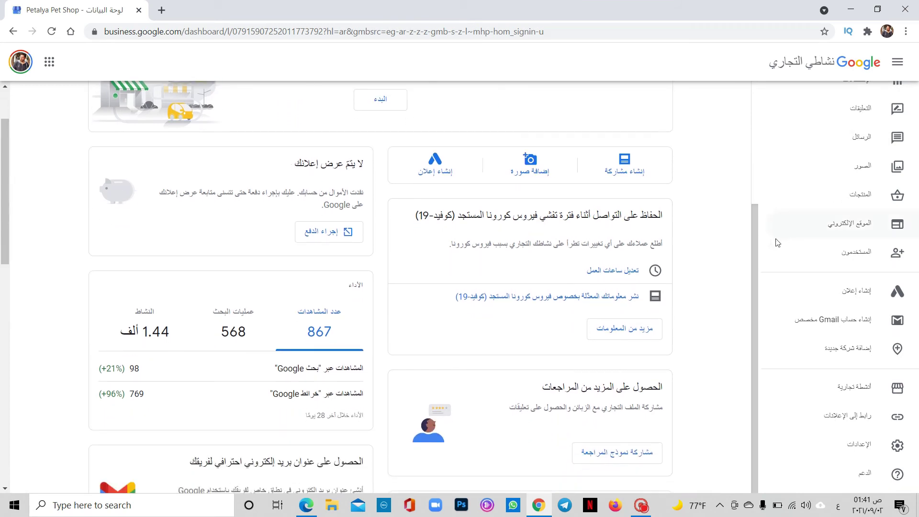
pyautogui.moveTo(755, 249); pyautogui.dragTo(752, 161)
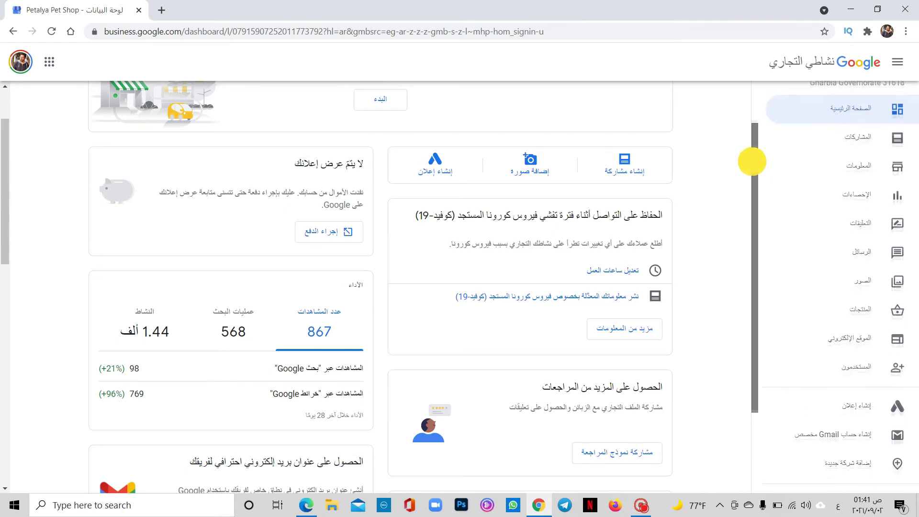
# Step: Open the pet shop's Insights and examine the direct and discovery shares in the customer search chart
pyautogui.click(865, 198)
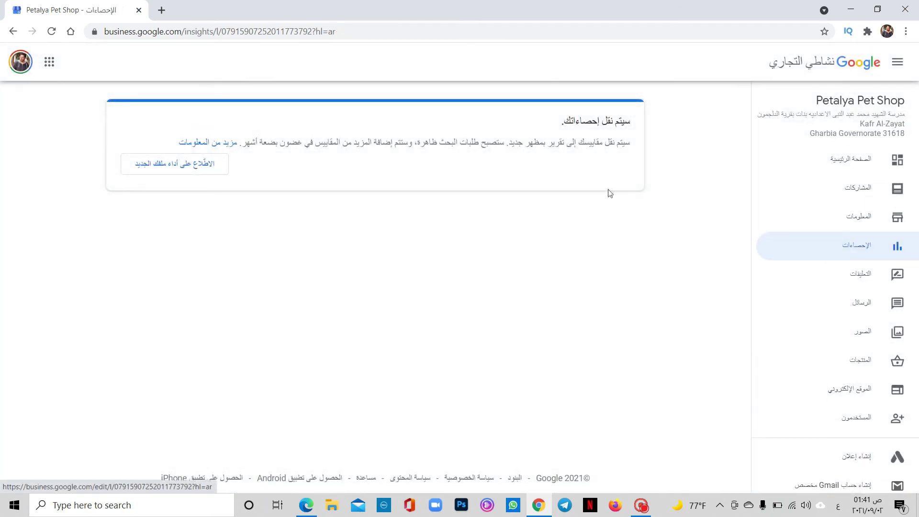
pyautogui.moveTo(2, 119); pyautogui.dragTo(3, 127)
pyautogui.moveTo(335, 232); pyautogui.dragTo(268, 252)
pyautogui.click(316, 262)
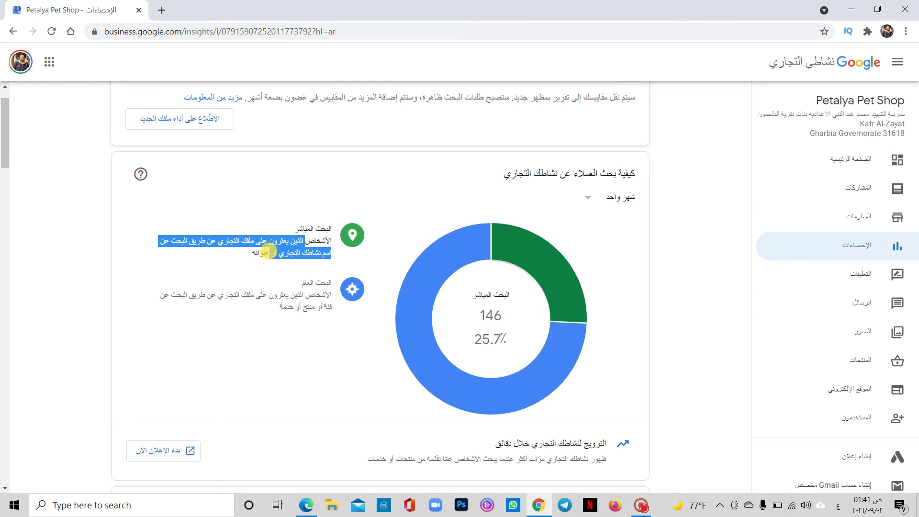
pyautogui.click(268, 252)
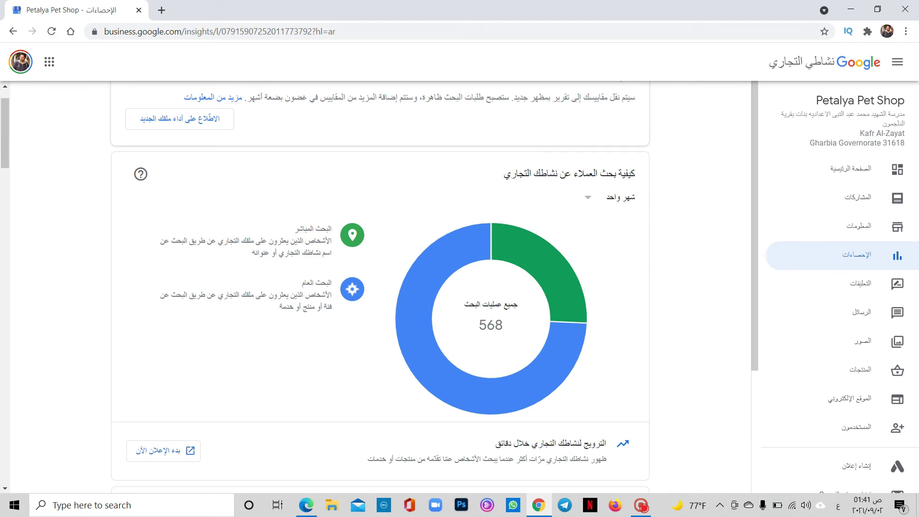
pyautogui.moveTo(537, 242)
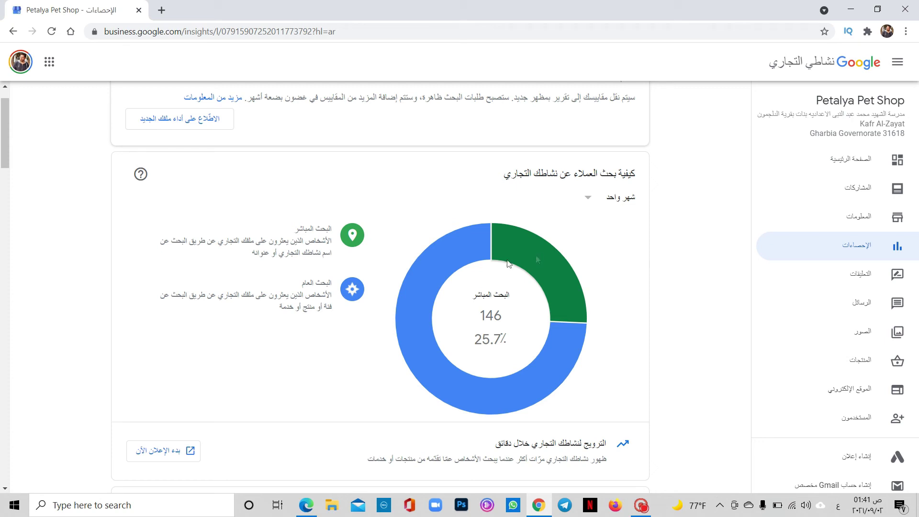
pyautogui.moveTo(424, 272)
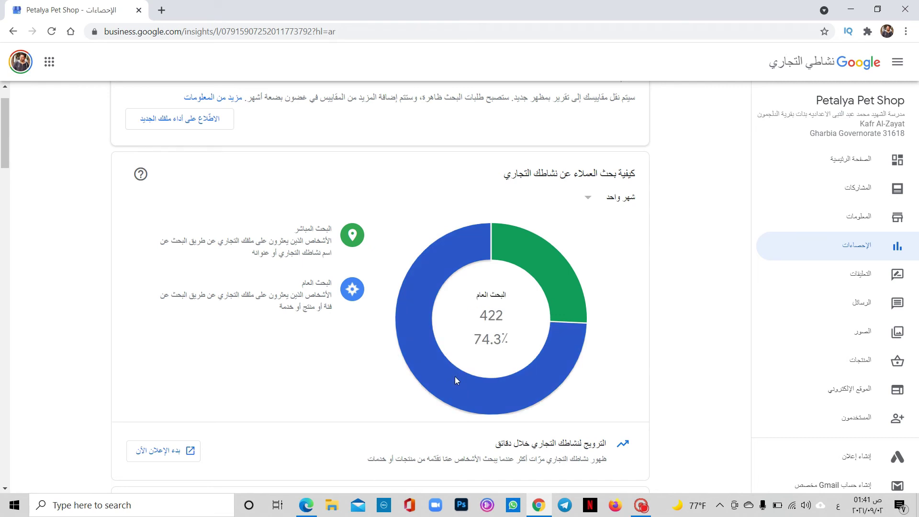
# Step: Review the remaining Insights charts for Google views, customer actions, direction requests, phone calls and photo views
pyautogui.click(2, 130)
pyautogui.moveTo(2, 130); pyautogui.dragTo(2, 193)
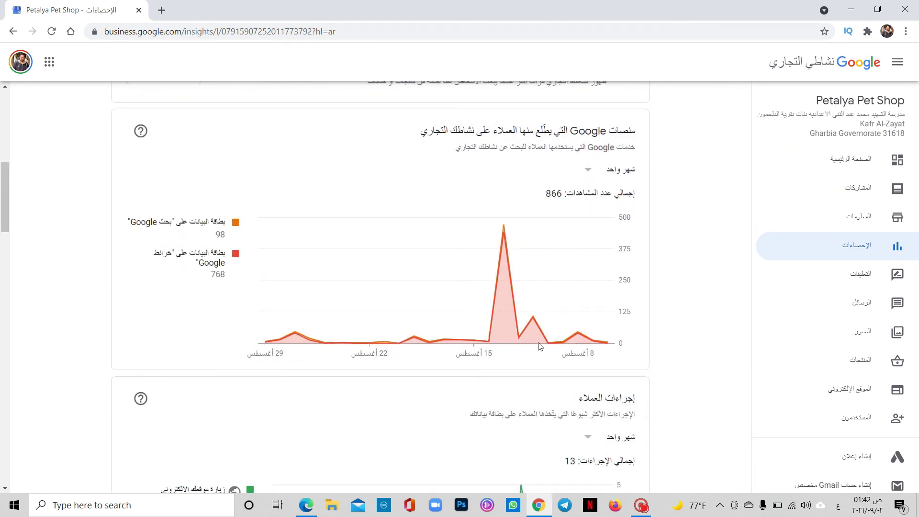
pyautogui.moveTo(506, 236)
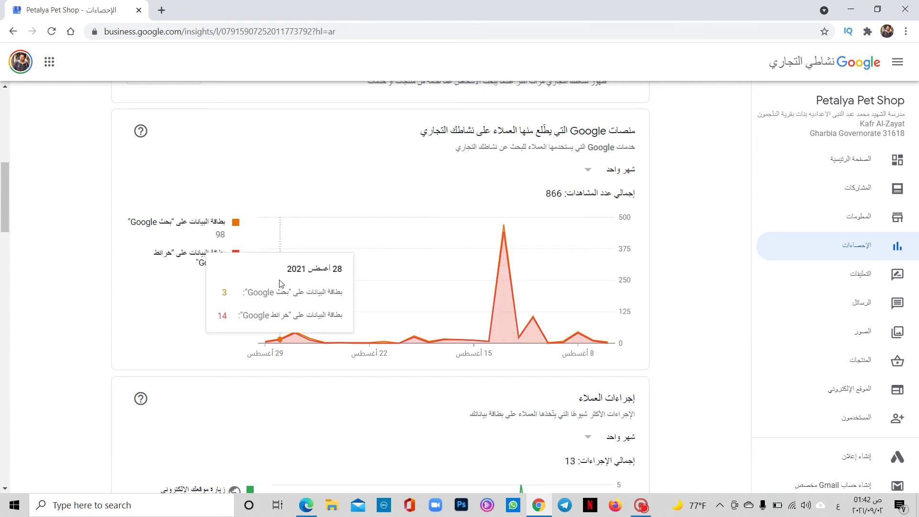
pyautogui.moveTo(5, 210); pyautogui.dragTo(3, 248)
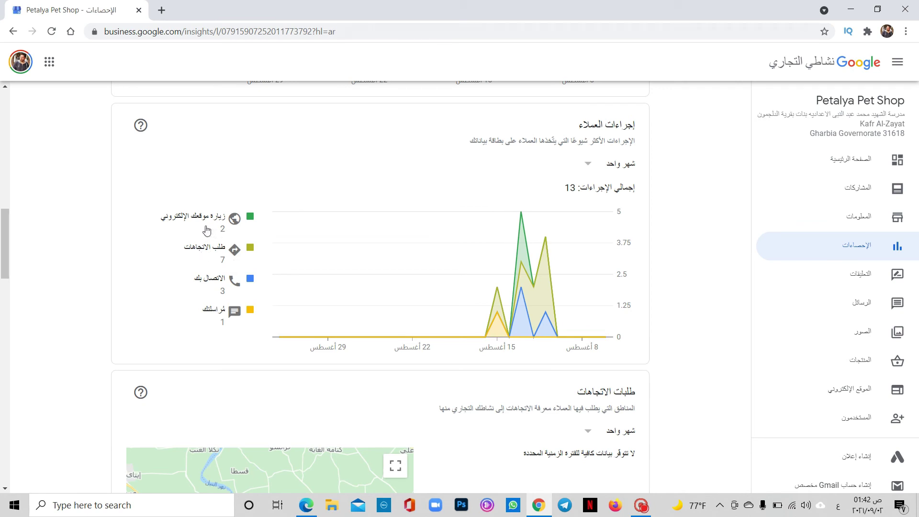
pyautogui.moveTo(4, 235); pyautogui.dragTo(4, 334)
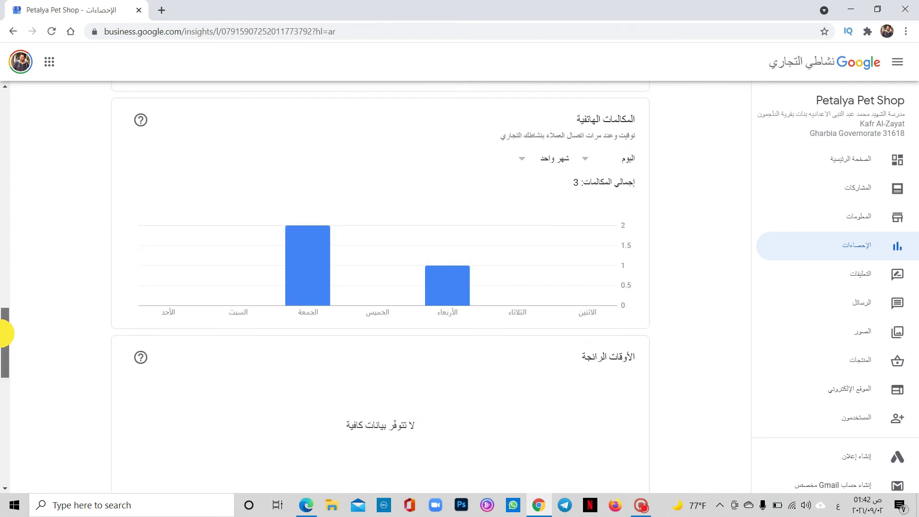
pyautogui.moveTo(4, 334); pyautogui.dragTo(5, 401)
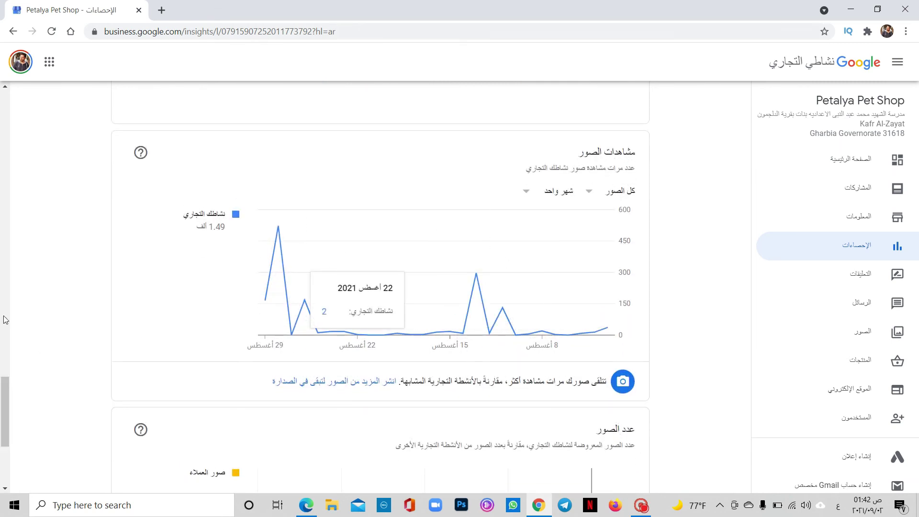
pyautogui.moveTo(5, 400); pyautogui.dragTo(7, 281)
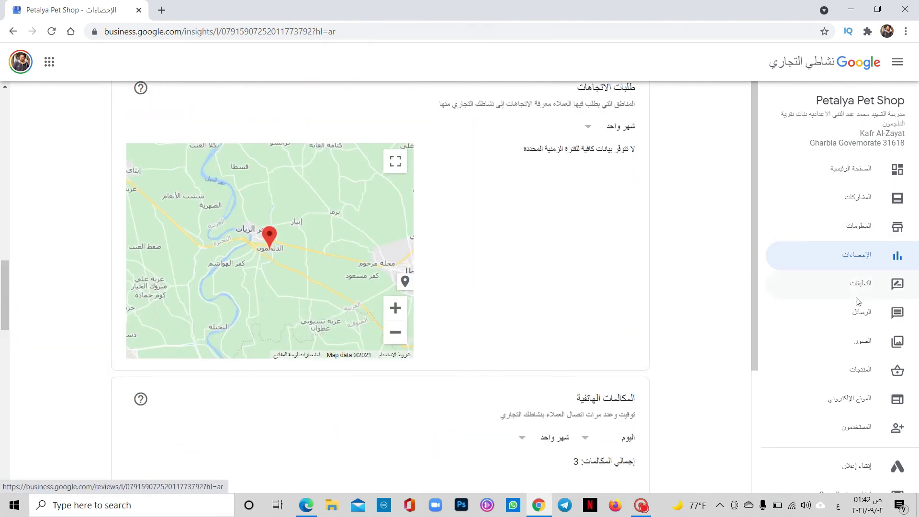
# Step: View the pet shop's product list and return to the dashboard home
pyautogui.click(850, 374)
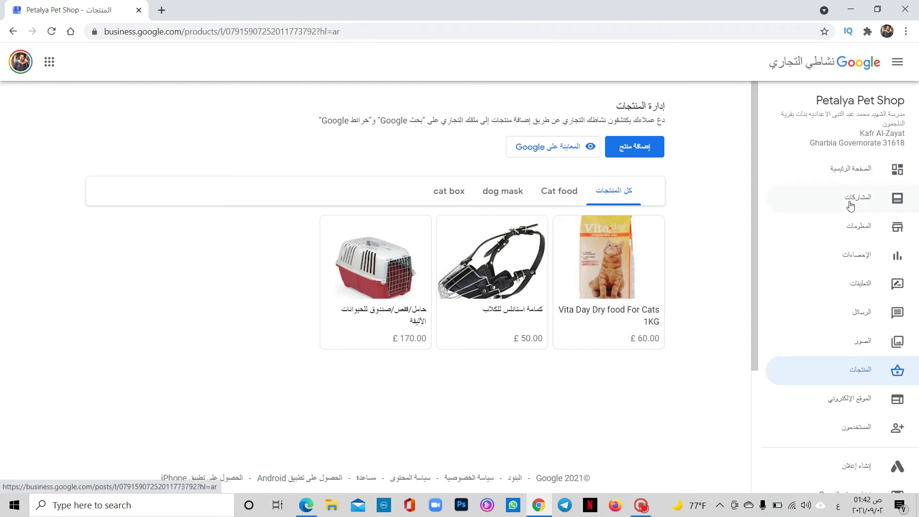
pyautogui.click(846, 170)
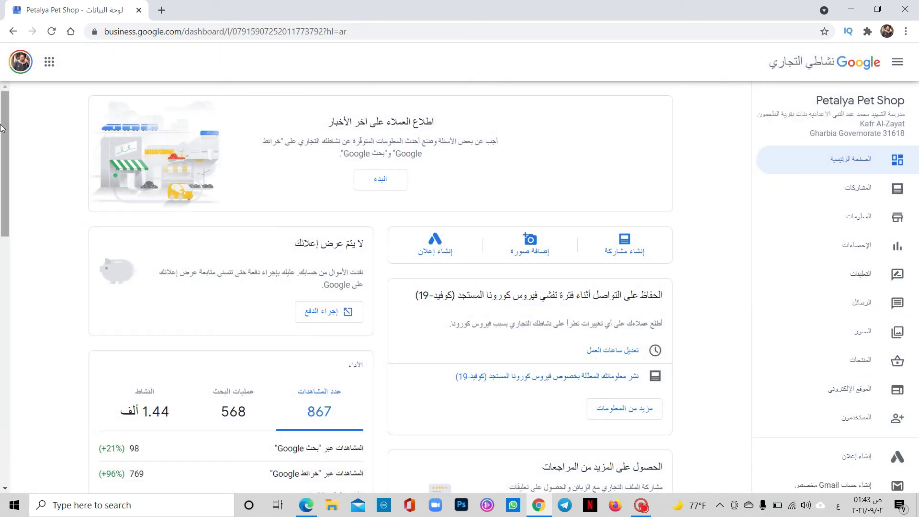
# Step: Open the Petalya Pet Shop listing on Google Search and look through its business profile, products and posts
pyautogui.moveTo(2, 128); pyautogui.dragTo(3, 282)
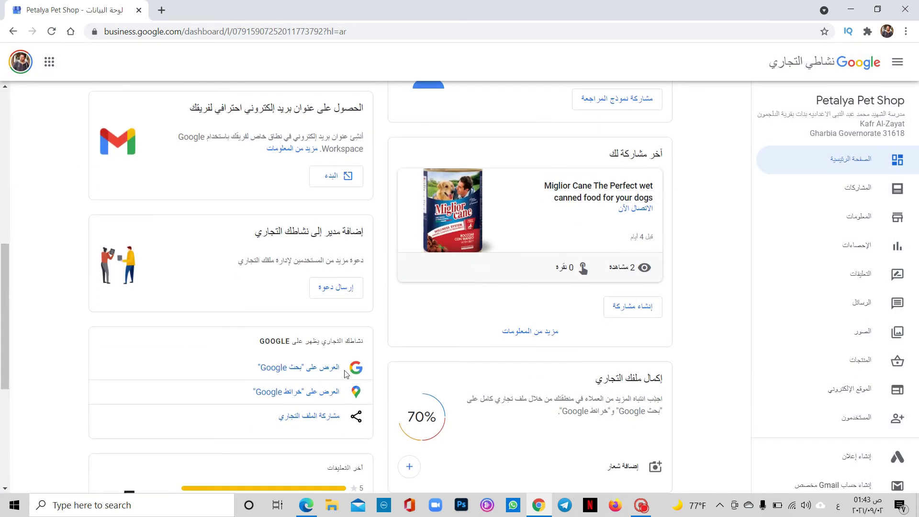
pyautogui.click(304, 367)
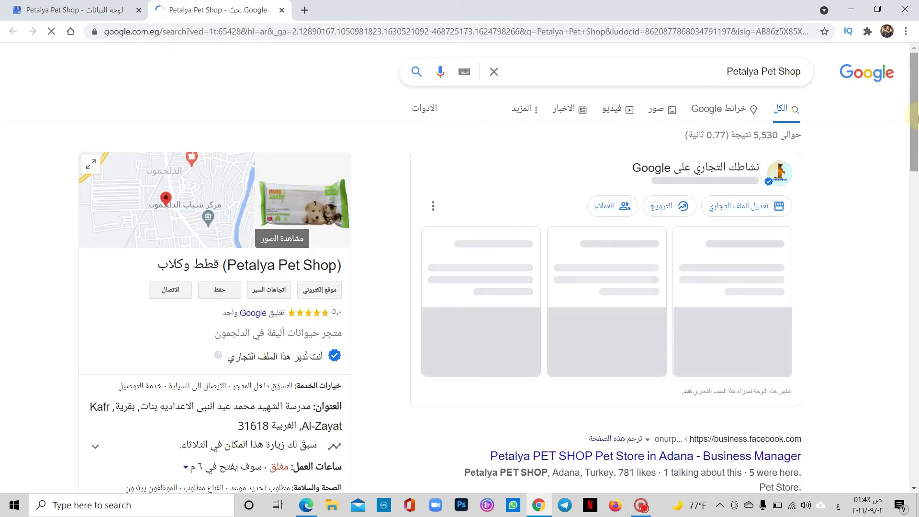
pyautogui.moveTo(913, 111); pyautogui.dragTo(913, 183)
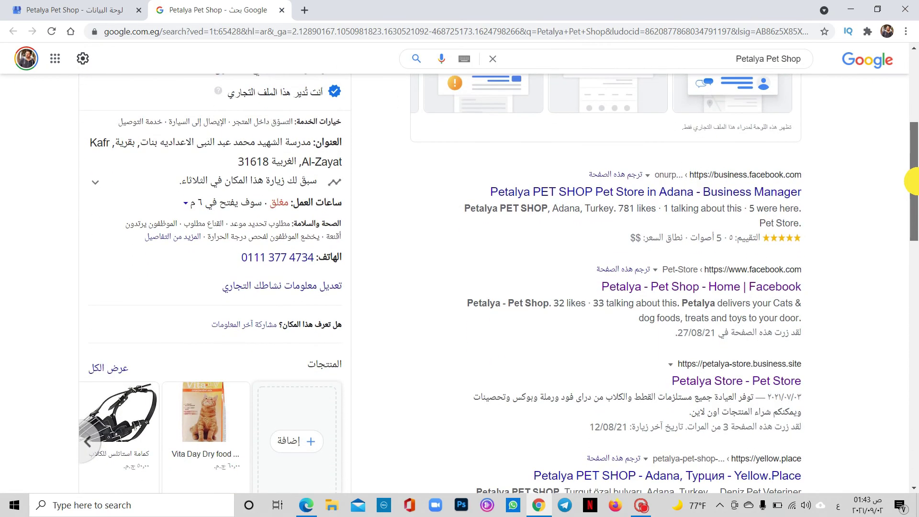
pyautogui.moveTo(913, 166); pyautogui.dragTo(912, 364)
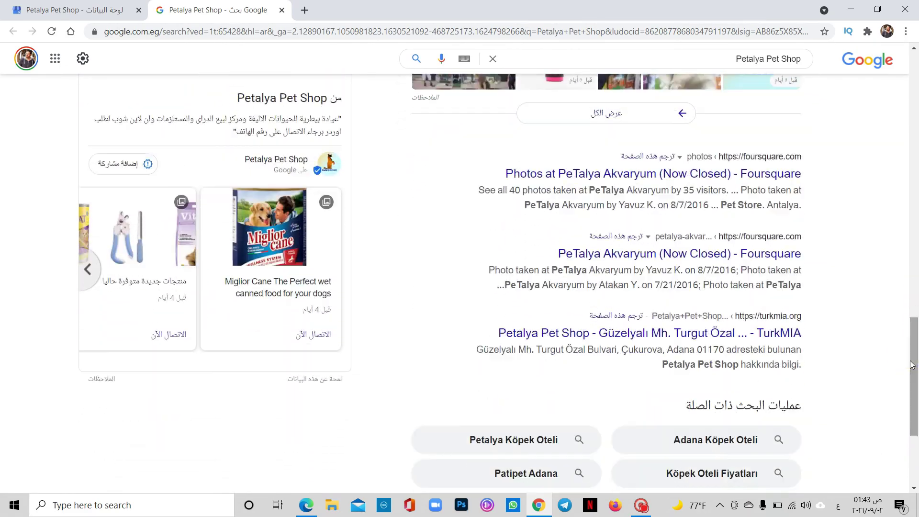
pyautogui.click(88, 270)
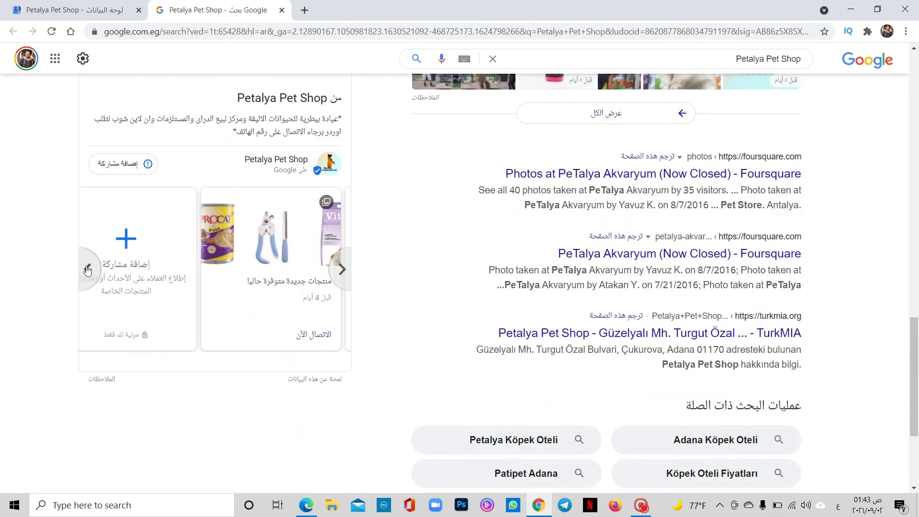
pyautogui.click(84, 268)
pyautogui.moveTo(913, 312); pyautogui.dragTo(914, 73)
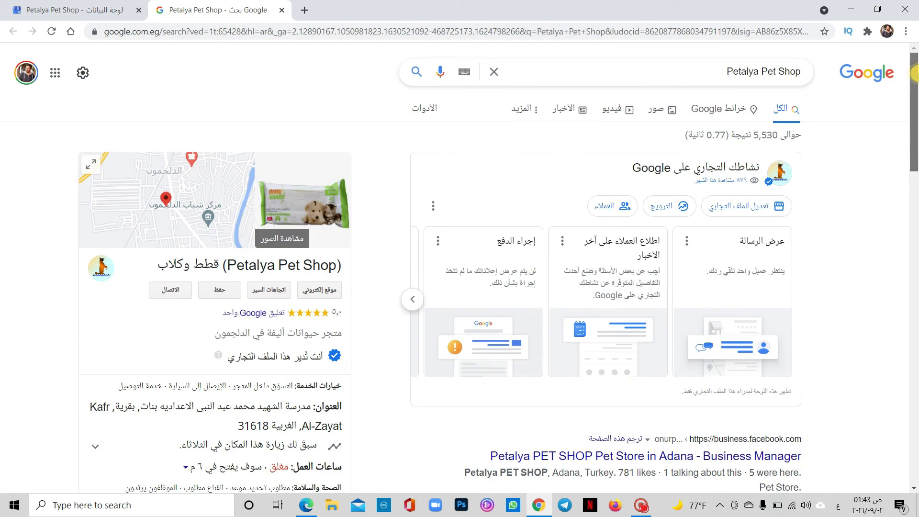
# Step: Minimize Chrome and switch back to the Google My Business settings page in Edge
pyautogui.click(851, 8)
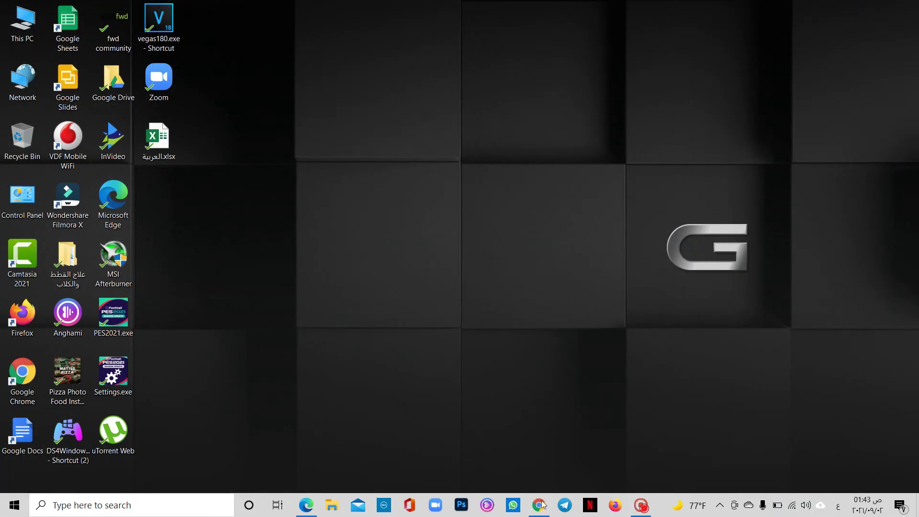
pyautogui.click(541, 501)
pyautogui.click(544, 506)
pyautogui.click(306, 505)
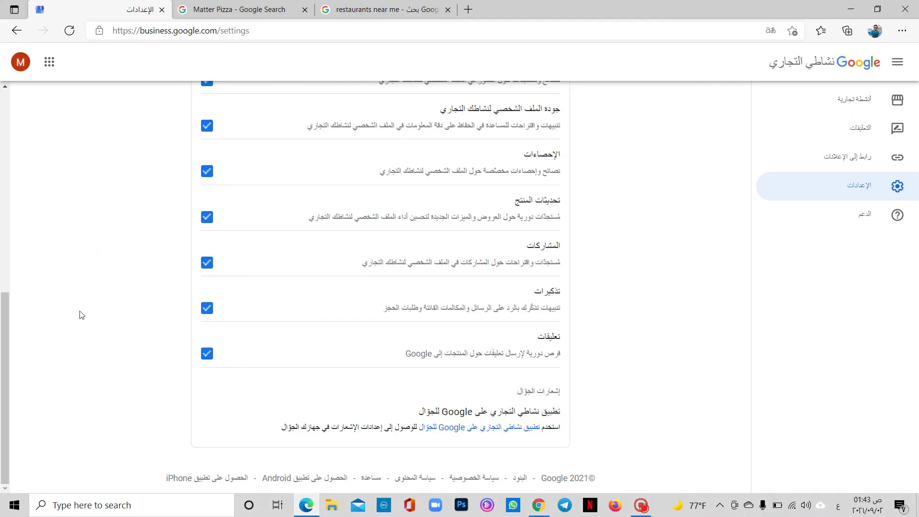
# Step: Review the notification settings from the start and open the list of managed businesses
pyautogui.moveTo(3, 305); pyautogui.dragTo(2, 102)
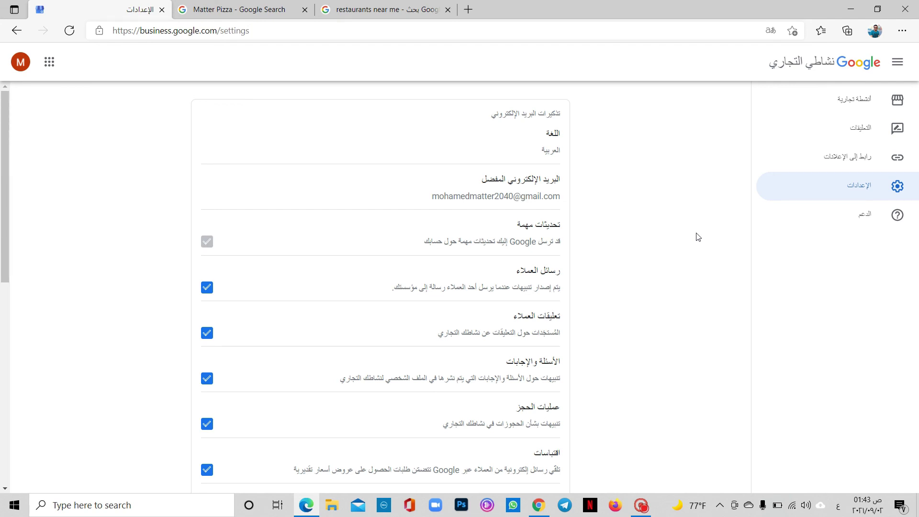
pyautogui.click(906, 64)
pyautogui.click(904, 64)
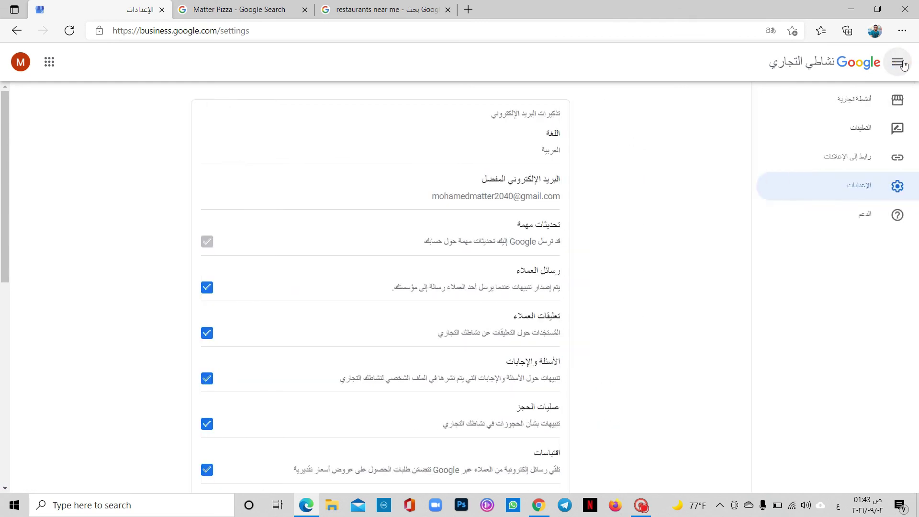
pyautogui.click(859, 108)
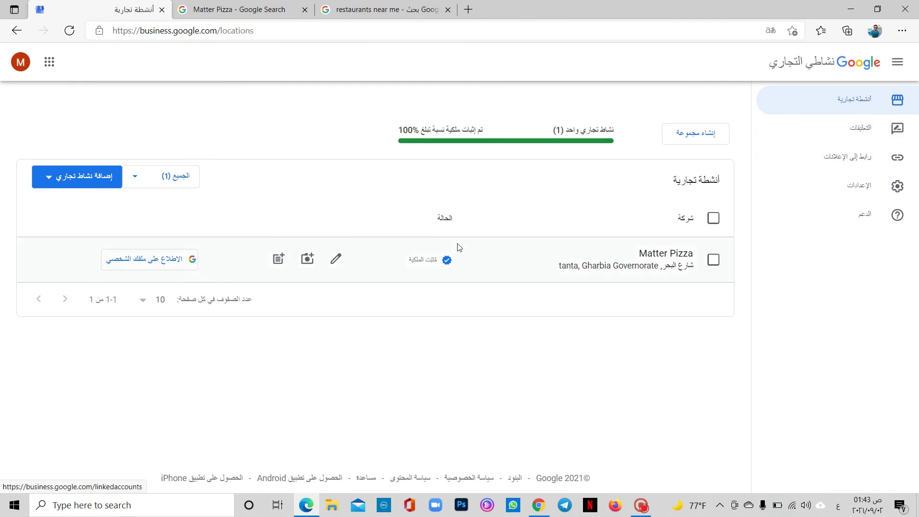
pyautogui.click(307, 506)
pyautogui.click(308, 510)
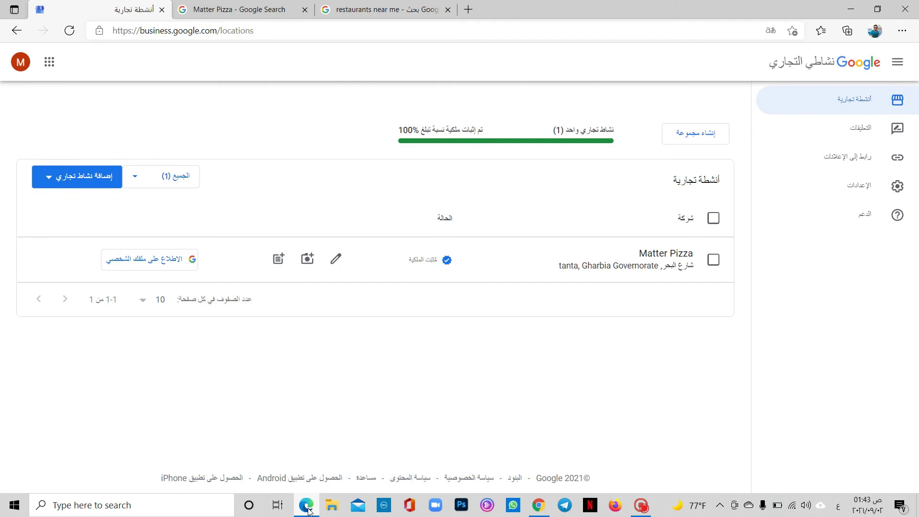